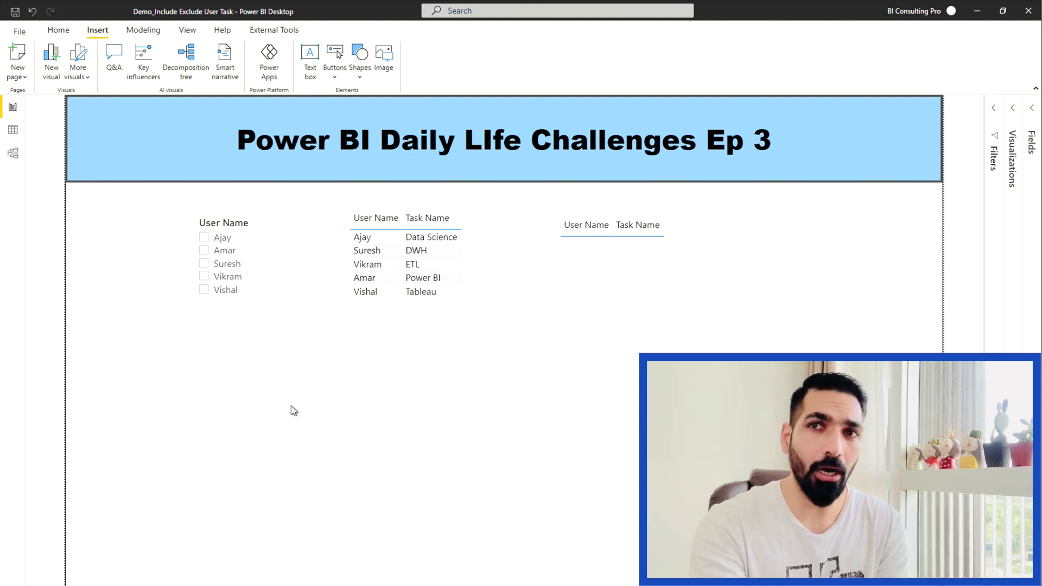
# - Filter the User Name slicer to Ajay, leaving Data Science in one table and four users in the other
pyautogui.click(205, 239)
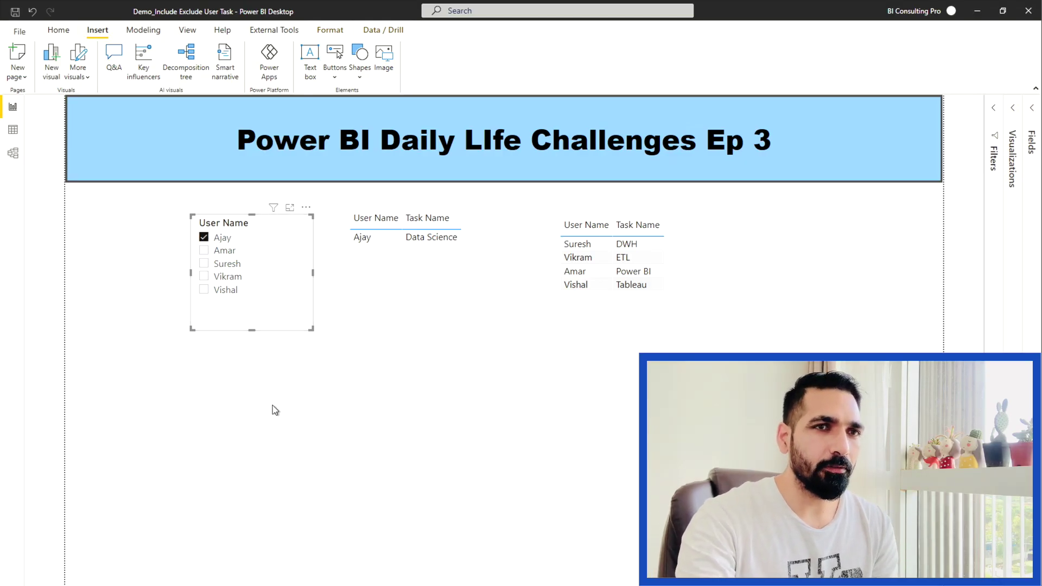
pyautogui.click(342, 375)
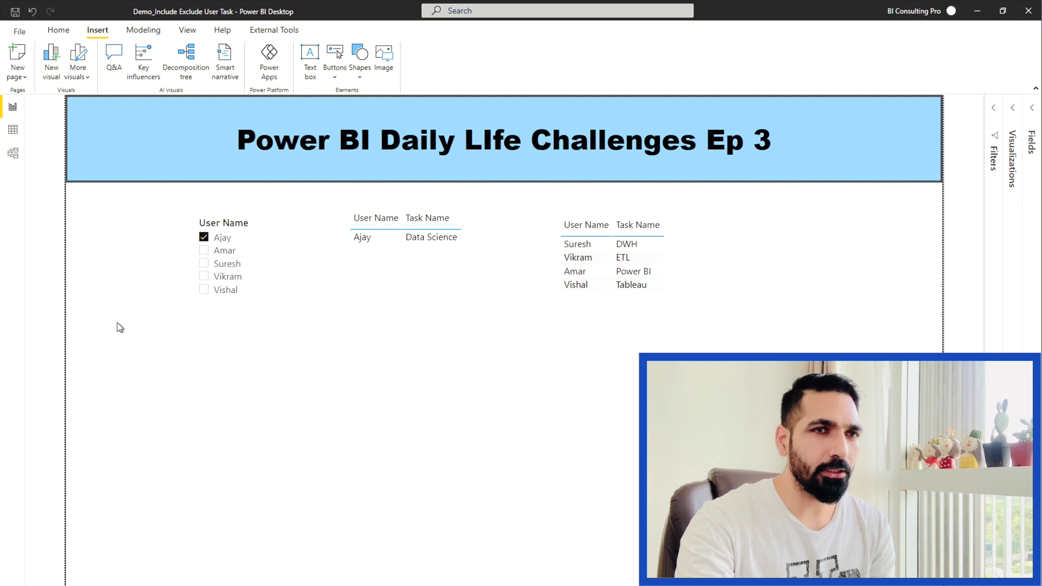
# - Show the Fields pane, inspect the Daily Taks data, and return to the report page
pyautogui.click(1031, 123)
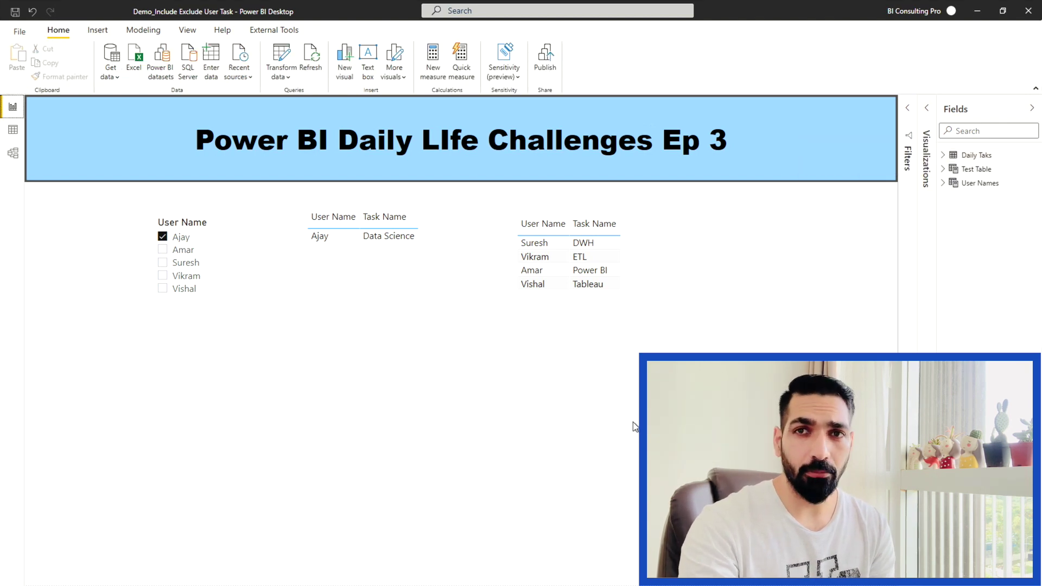
pyautogui.click(12, 130)
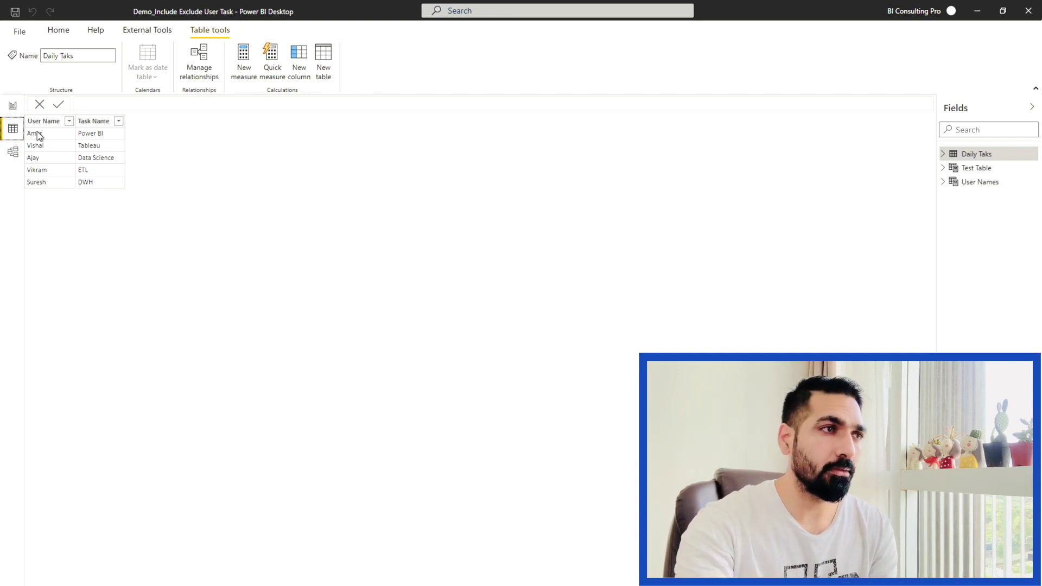
pyautogui.click(13, 107)
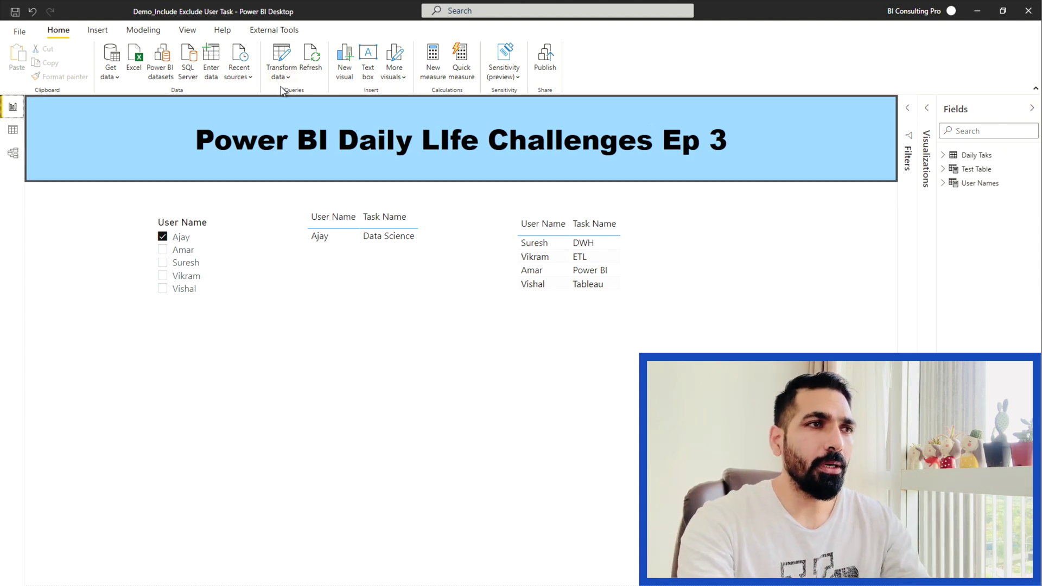
pyautogui.click(143, 32)
# - Create the calculated table Test Table New = VALUES('Daily Taks'[User Name])
pyautogui.click(150, 68)
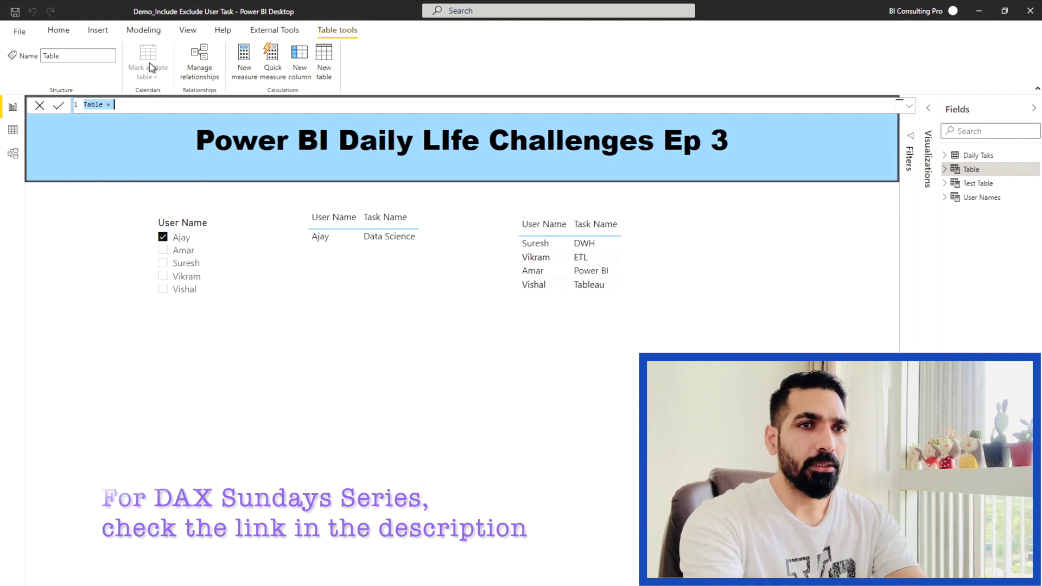
pyautogui.write('Test Table')
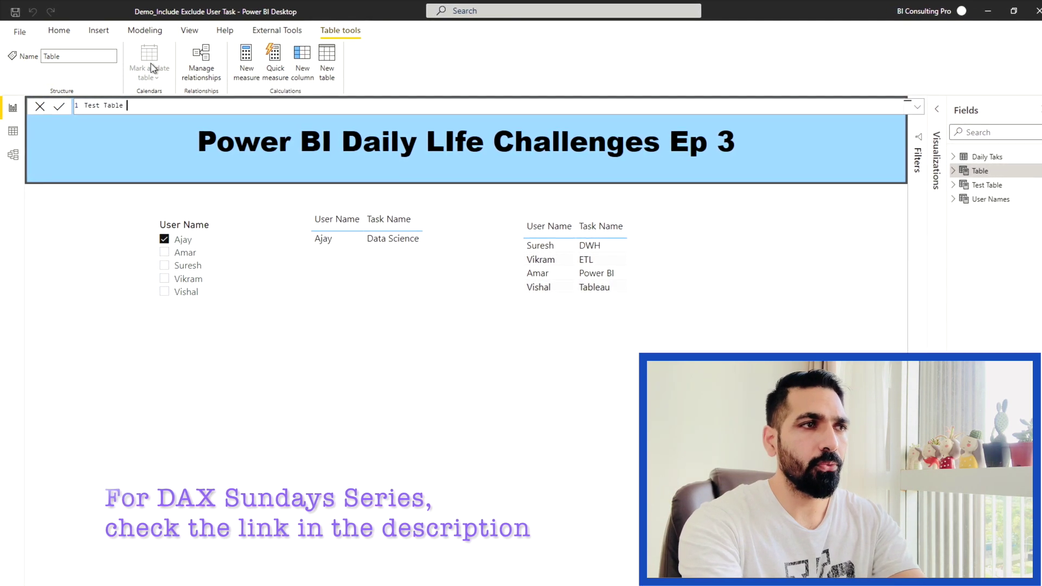
pyautogui.write(' New')
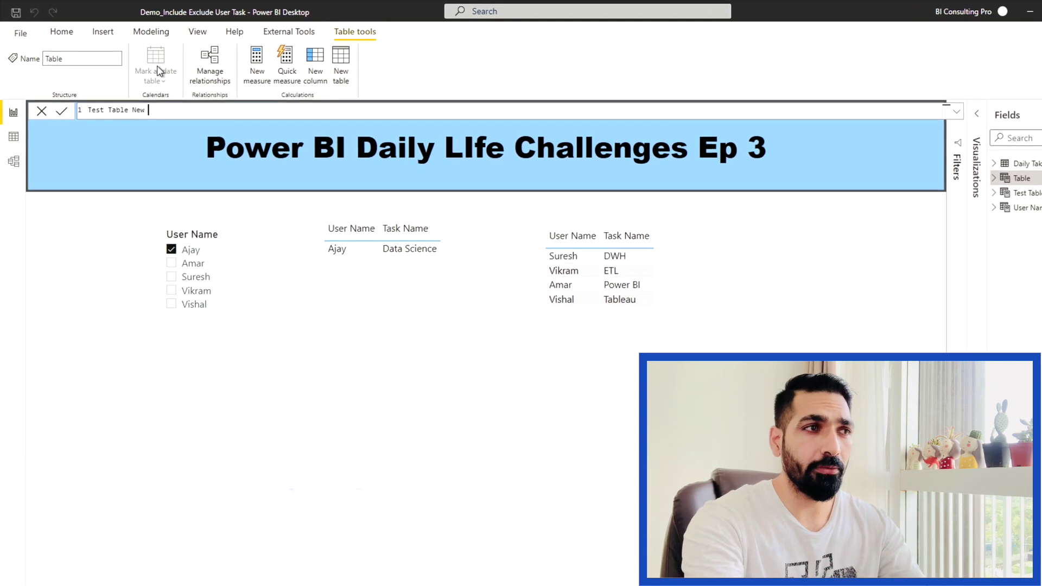
pyautogui.write(' = VALUES')
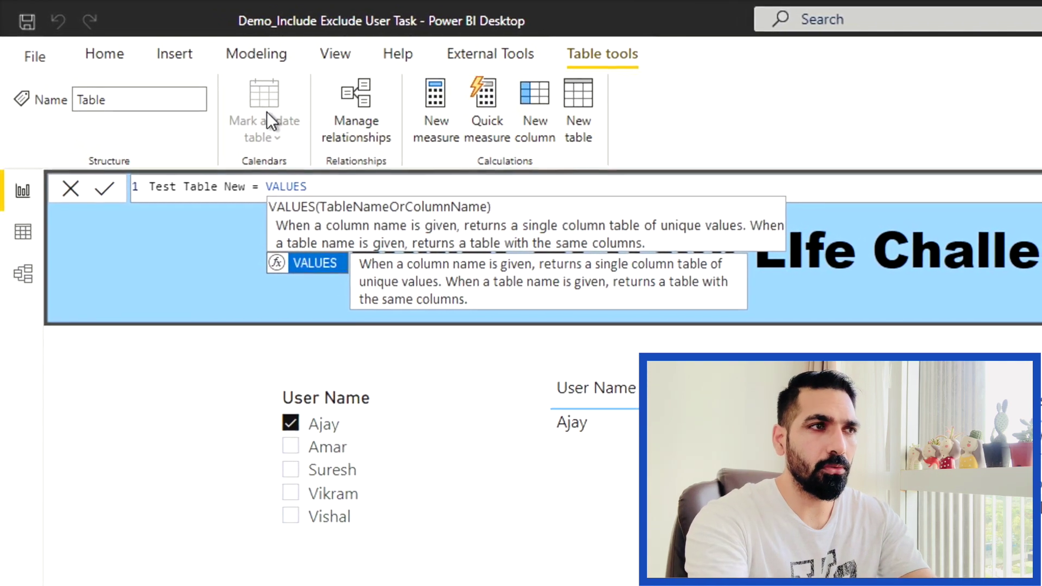
pyautogui.write('(user')
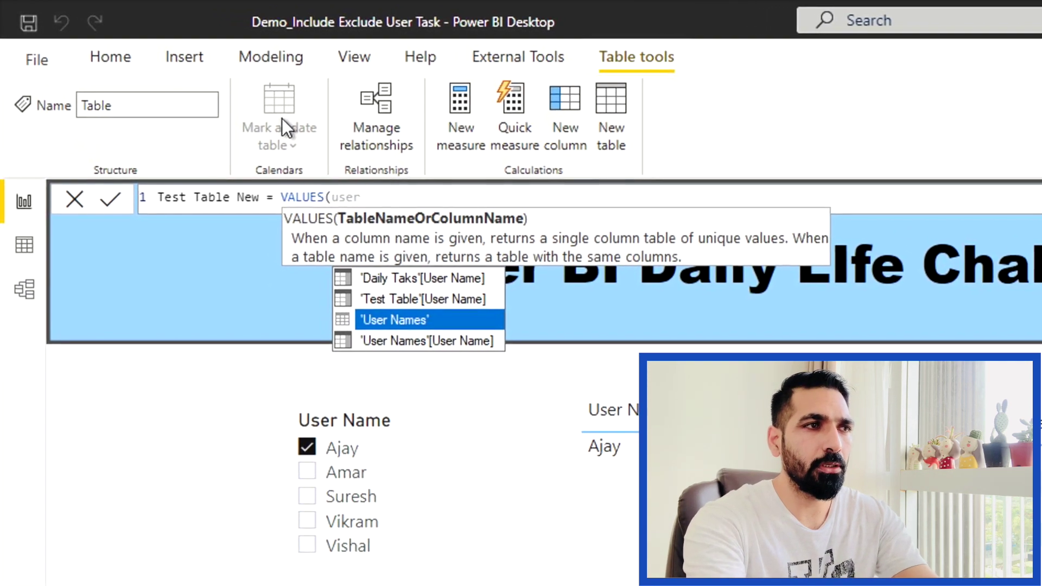
pyautogui.write(' na')
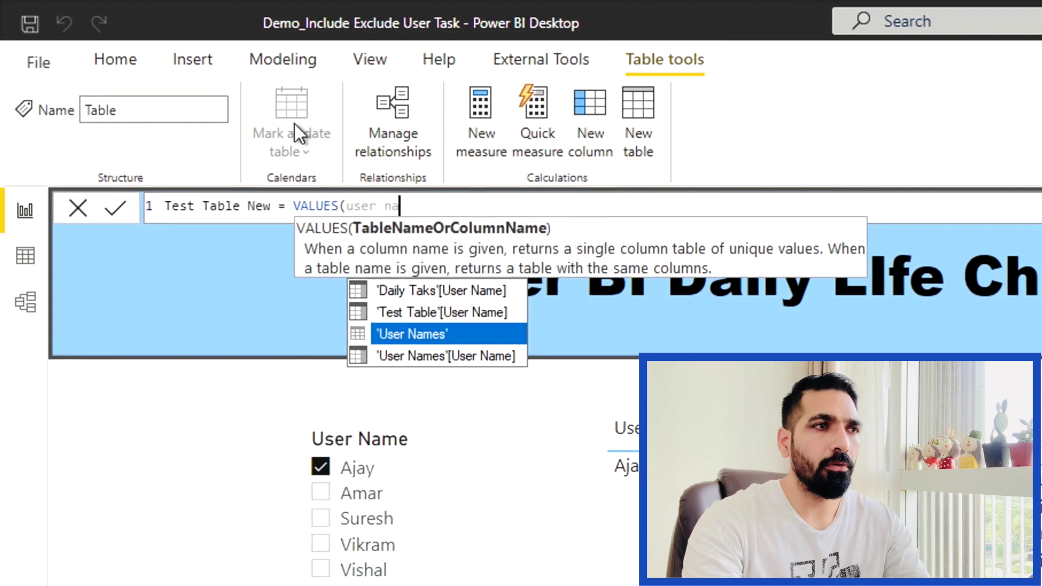
pyautogui.click(462, 305)
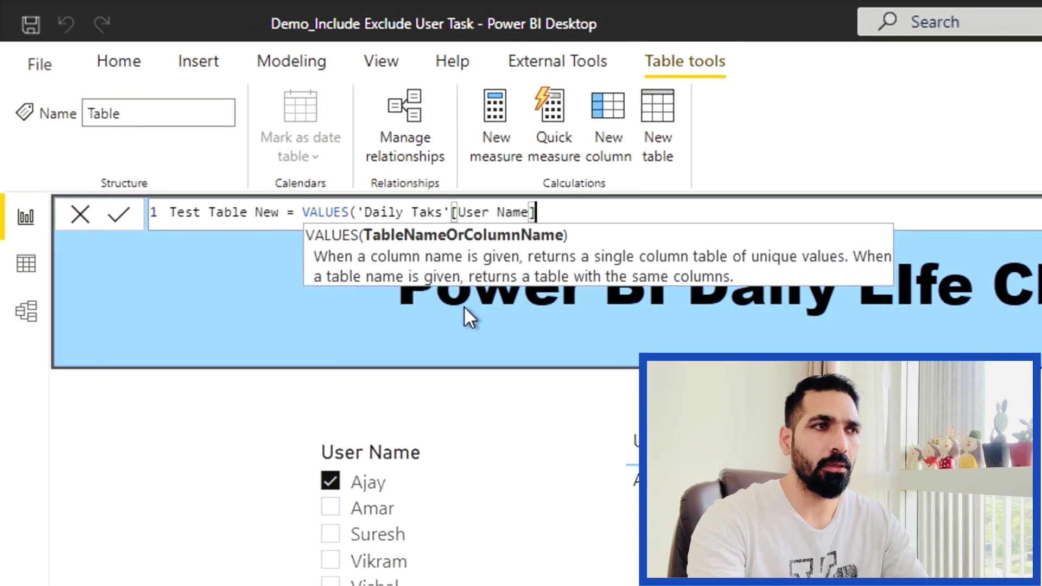
pyautogui.write(')')
pyautogui.press('Return')
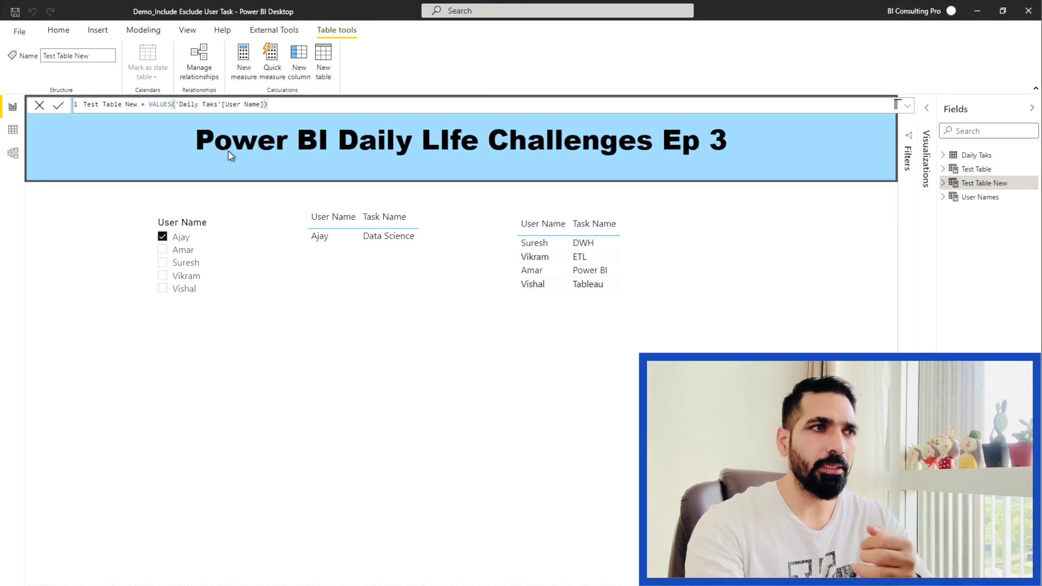
pyautogui.click(12, 129)
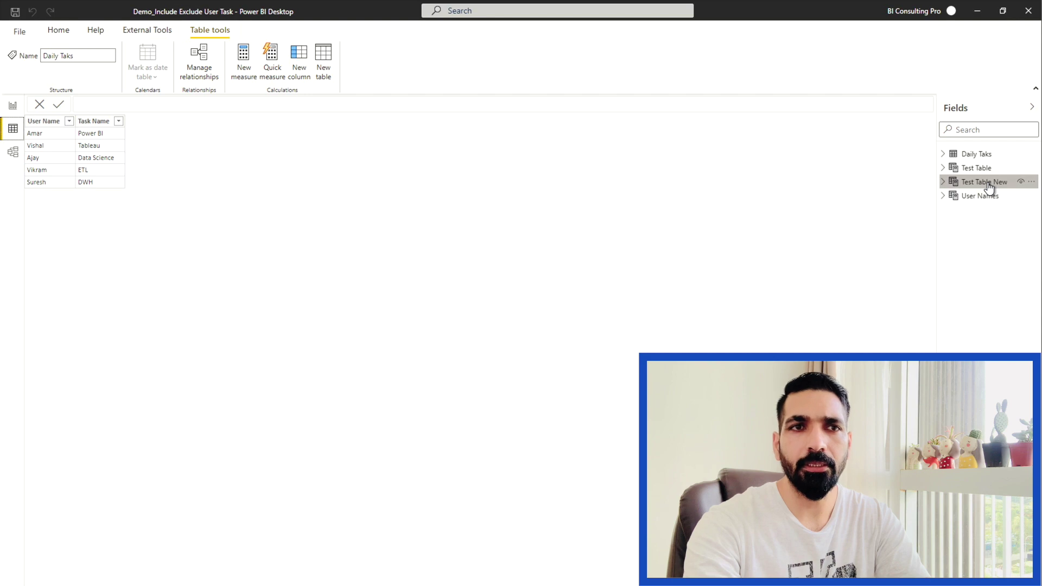
# - Inspect the rows of Test Table New in Data view
pyautogui.click(957, 188)
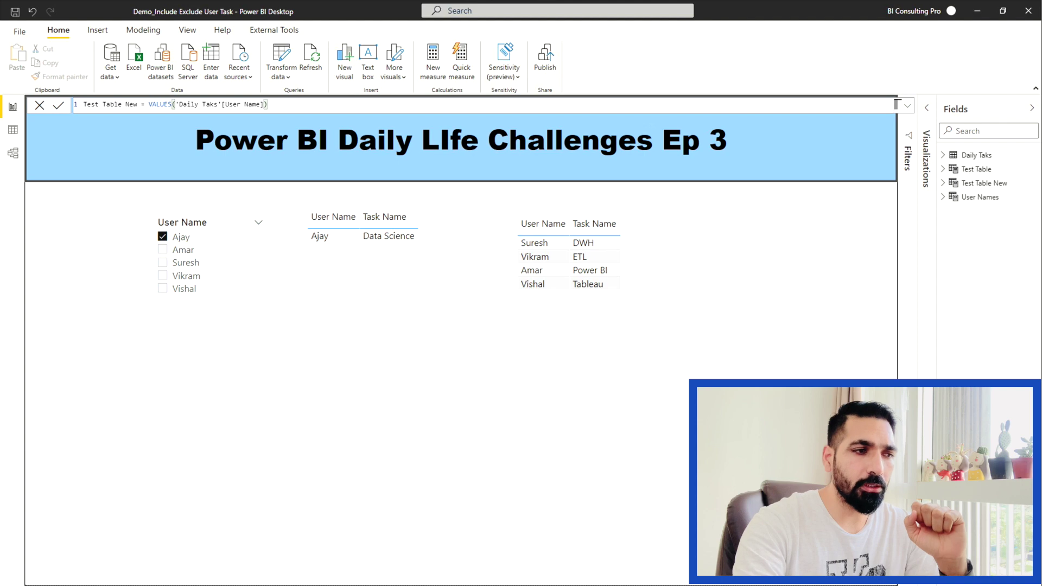
# - Add a compact slicer of Test Table New's User Name to the page
pyautogui.click(944, 185)
pyautogui.moveTo(977, 197); pyautogui.dragTo(189, 285)
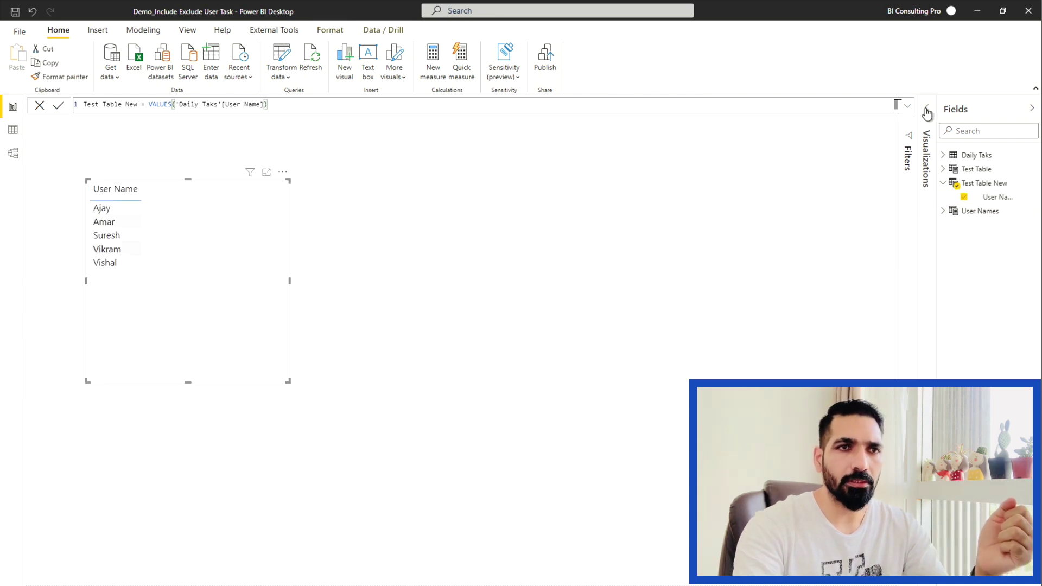
pyautogui.click(918, 240)
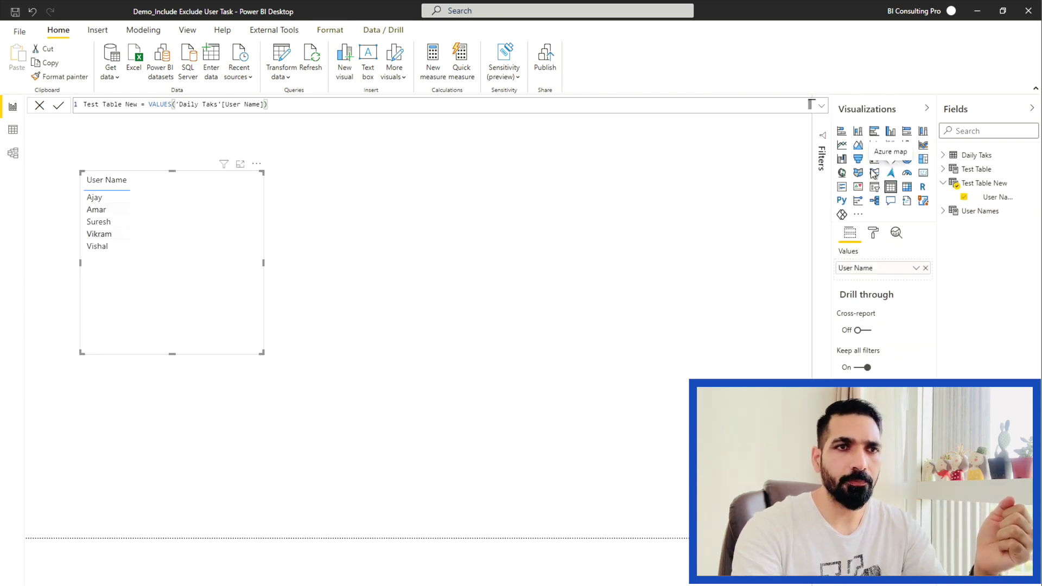
pyautogui.click(875, 186)
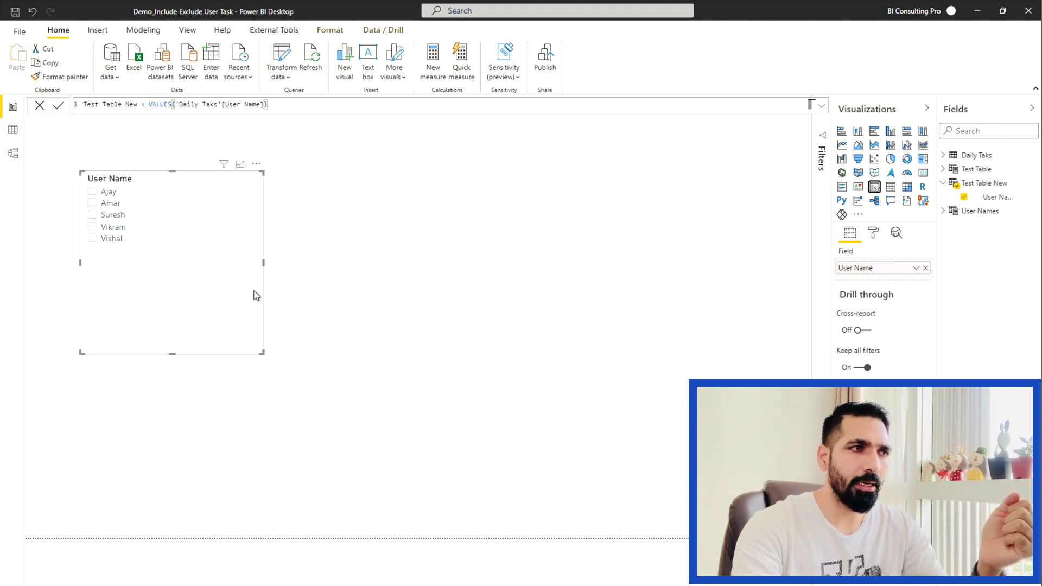
pyautogui.moveTo(256, 296); pyautogui.dragTo(198, 272)
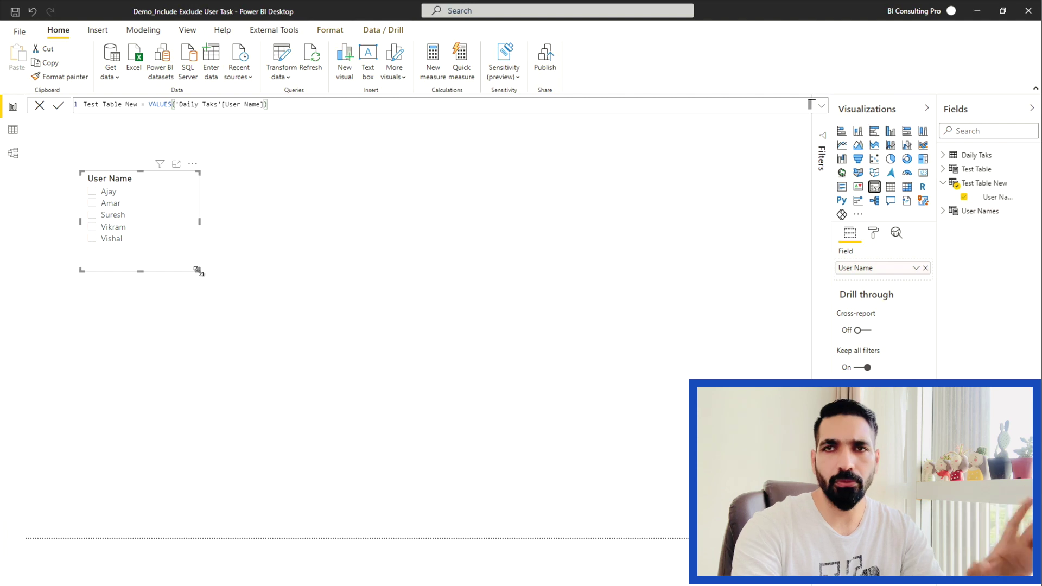
pyautogui.click(583, 365)
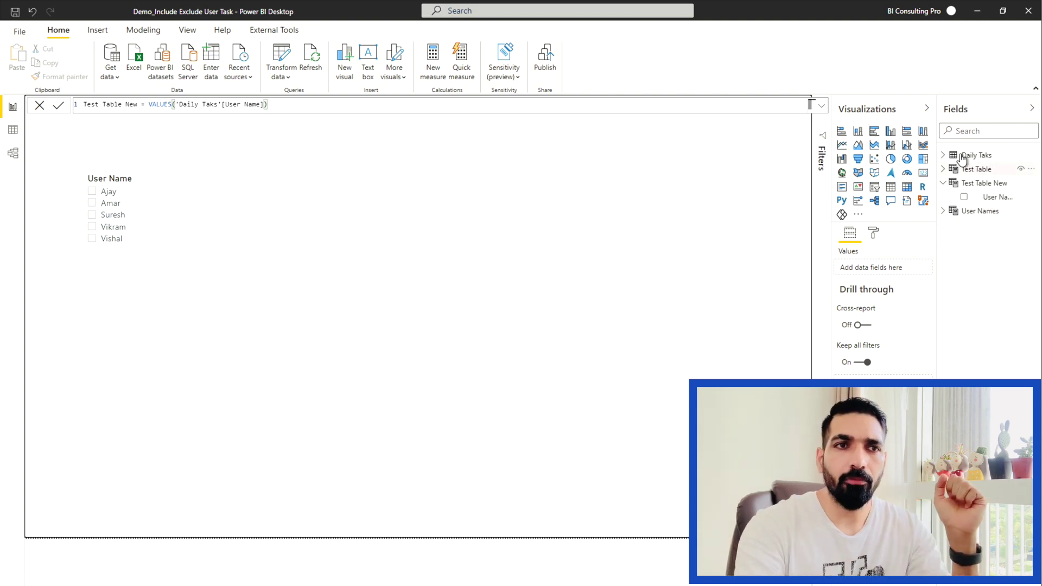
# - Add an empty Table visual to the page below the slicer
pyautogui.click(943, 155)
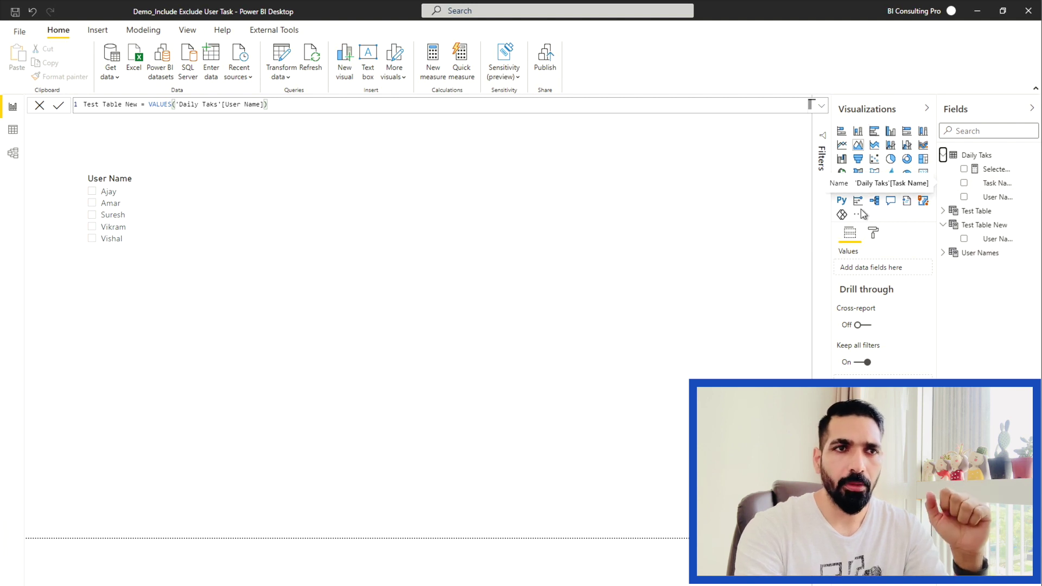
pyautogui.click(777, 228)
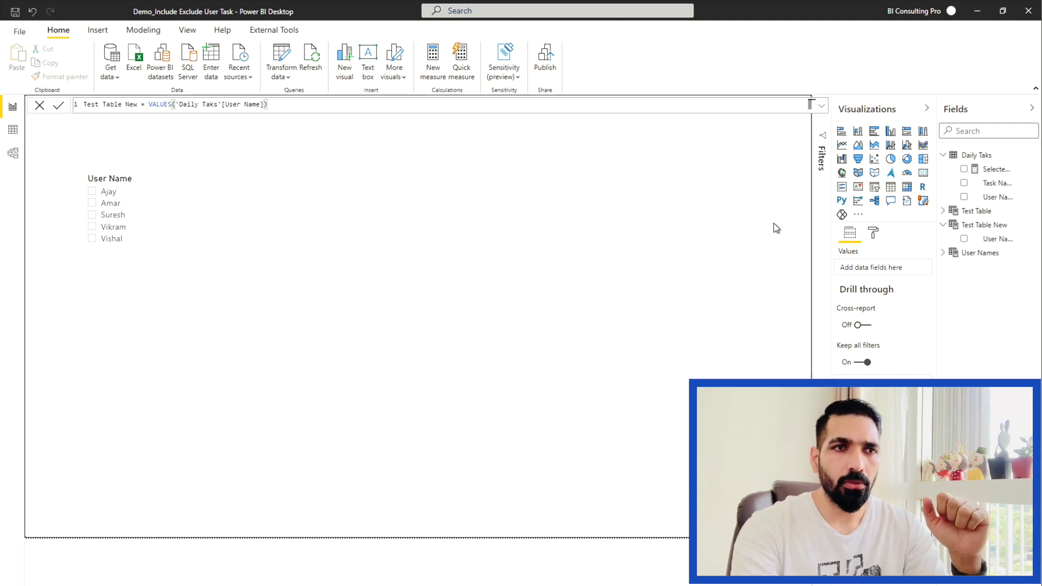
pyautogui.click(891, 188)
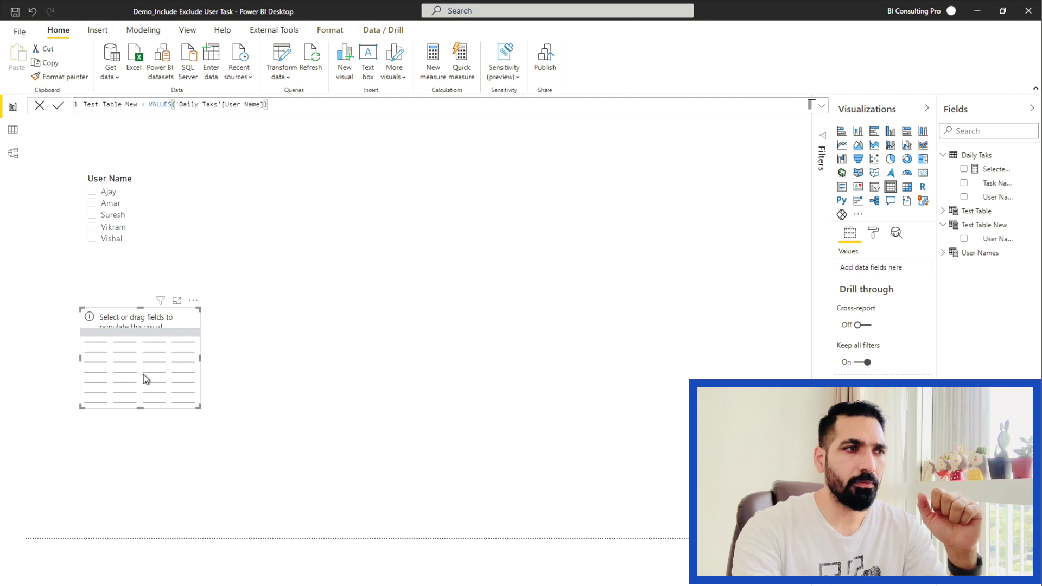
# - Put the Task Name and User Name fields into the new table visual
pyautogui.moveTo(972, 187); pyautogui.dragTo(888, 268)
pyautogui.moveTo(994, 198); pyautogui.dragTo(895, 282)
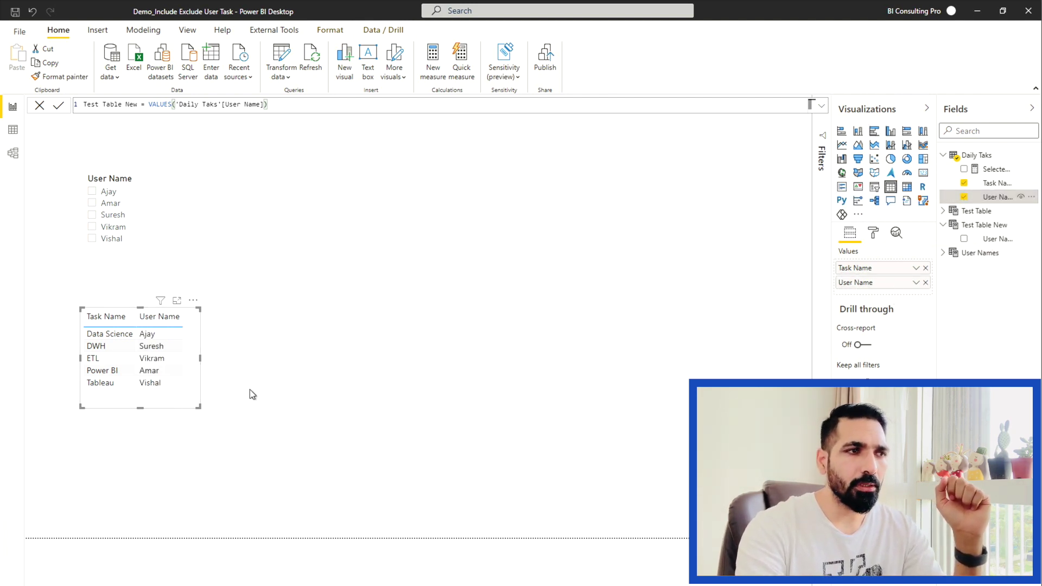
pyautogui.click(306, 354)
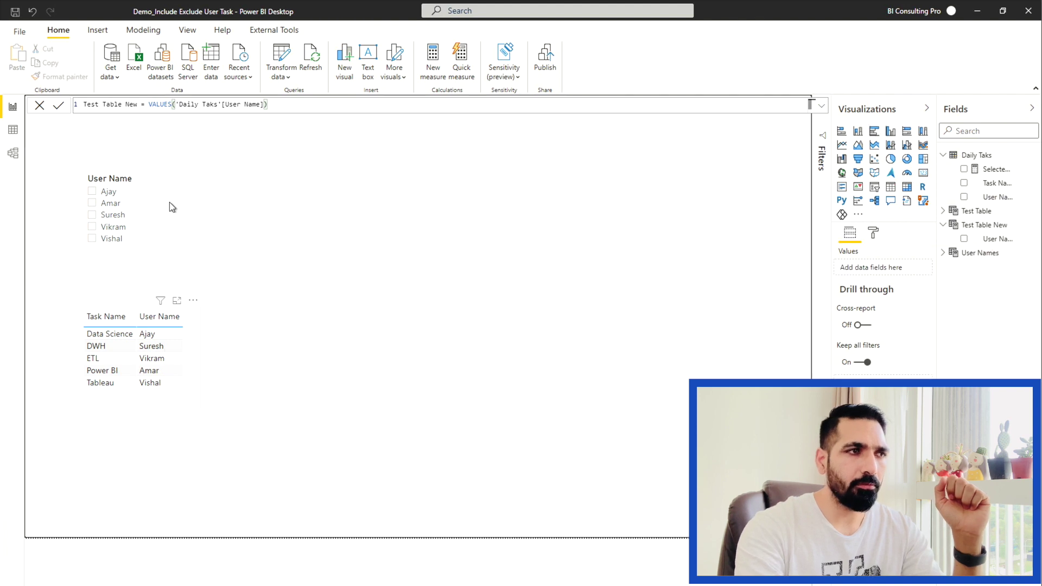
# - Try Ajay, Amar and Vishal in the new slicer, then clear the selection
pyautogui.click(92, 192)
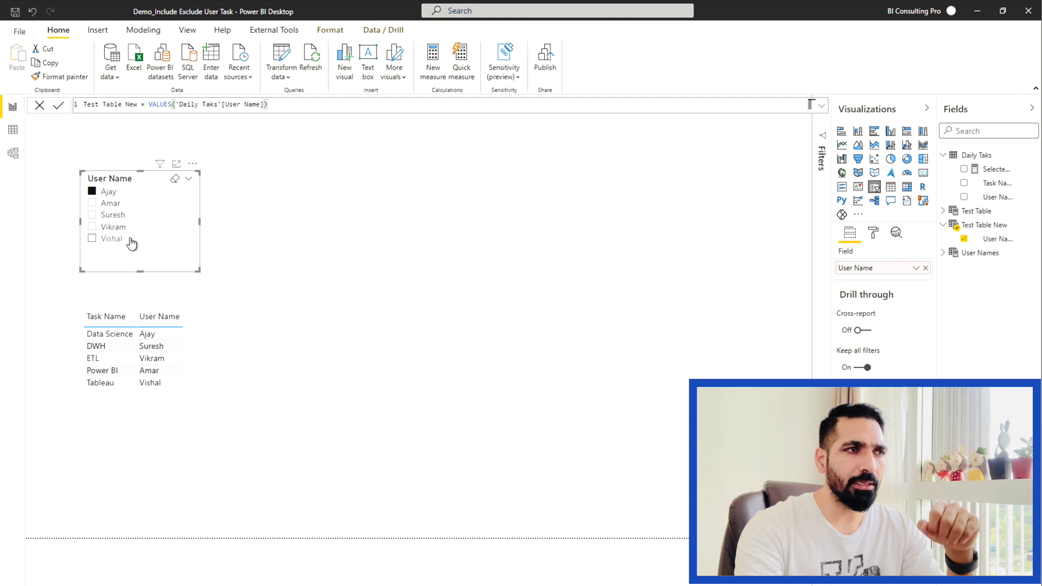
pyautogui.click(92, 203)
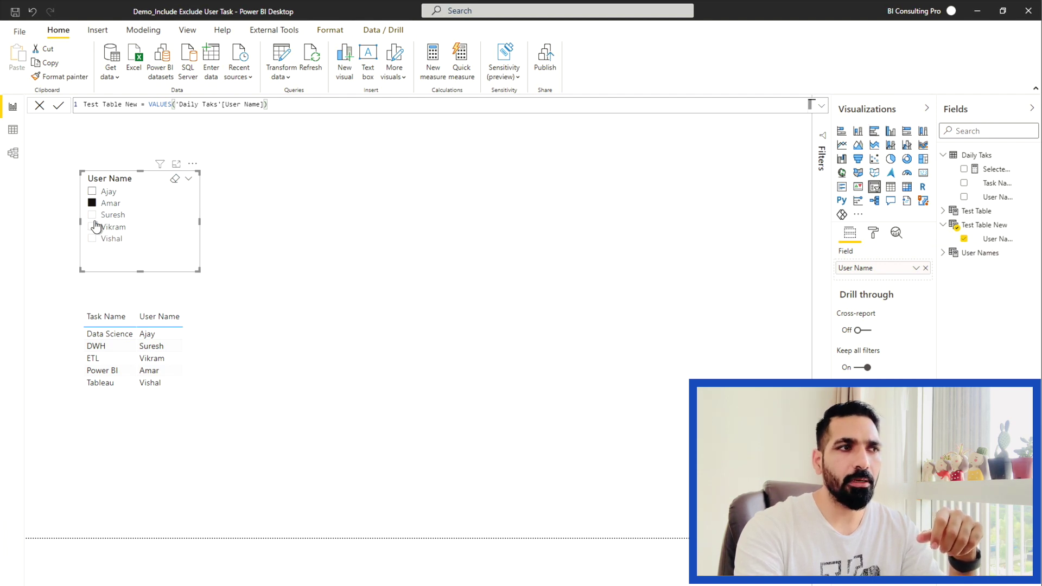
pyautogui.click(94, 239)
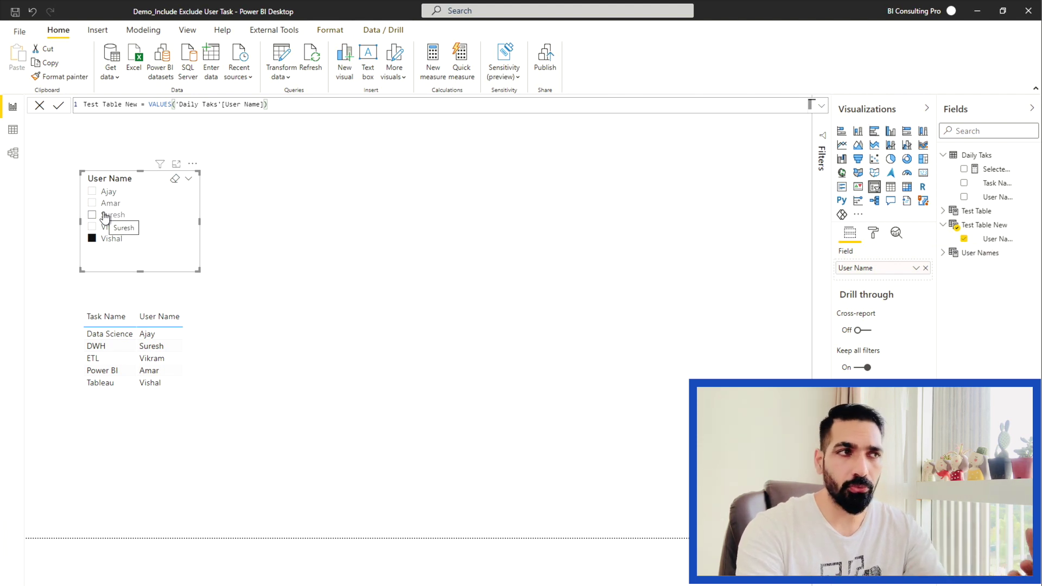
pyautogui.click(92, 239)
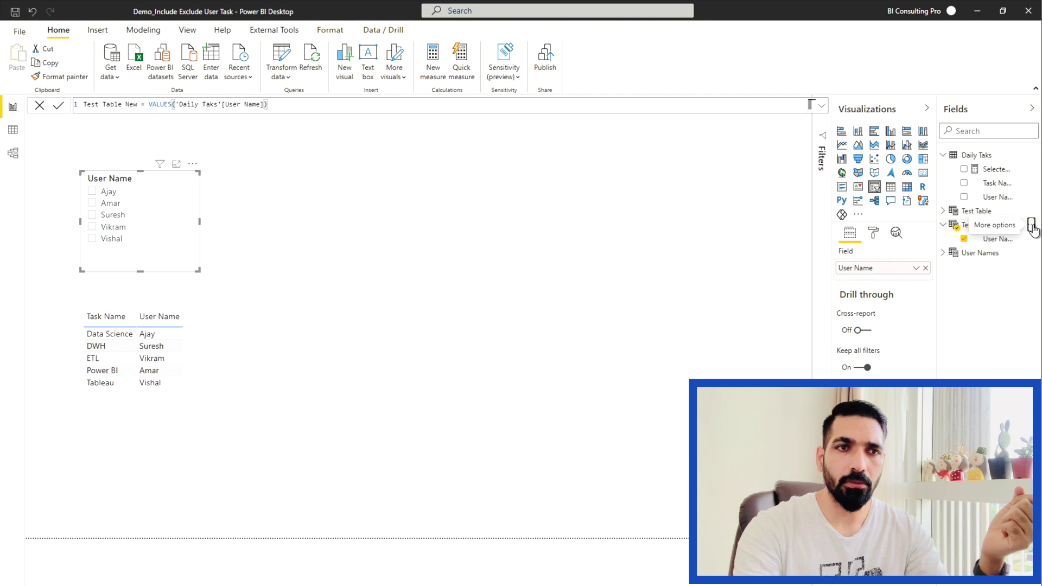
pyautogui.click(1032, 227)
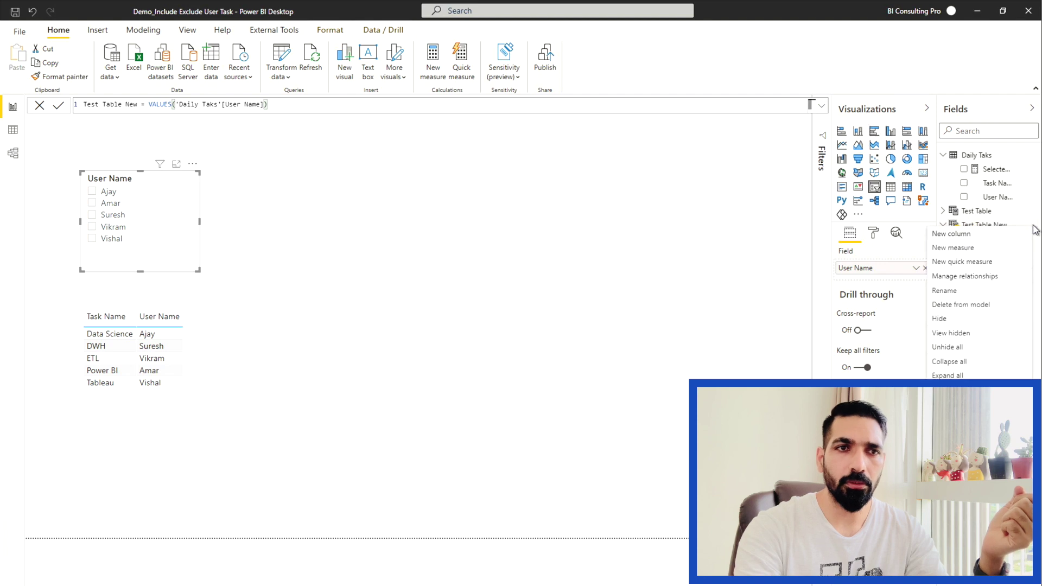
# - Start measure 'Inlclude _ Exclude User' with VAR _selected = SELECTEDVALUE('Test Table New'[User Name])
pyautogui.click(974, 248)
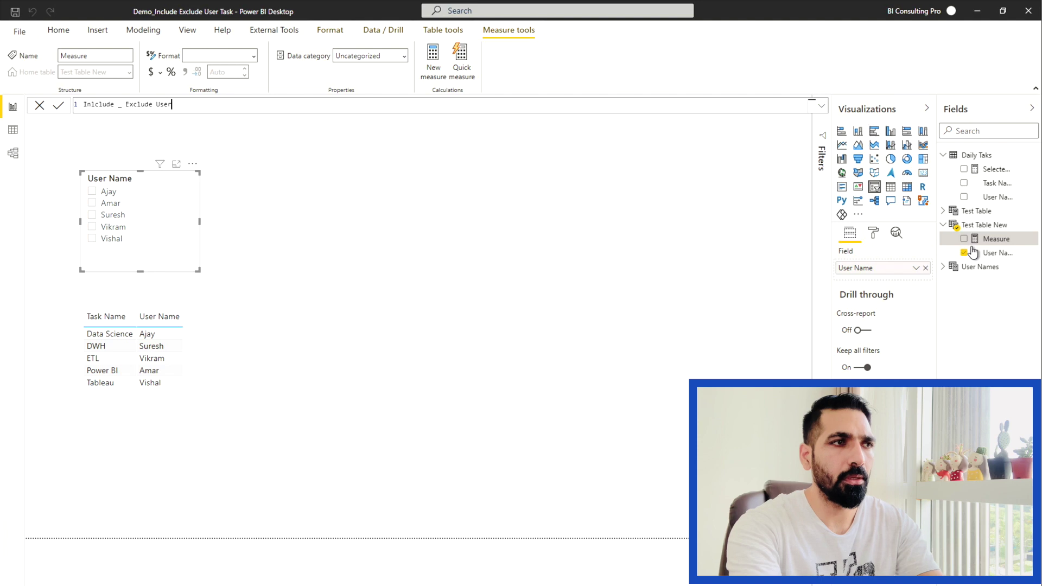
pyautogui.hotkey('shift', 'Return')
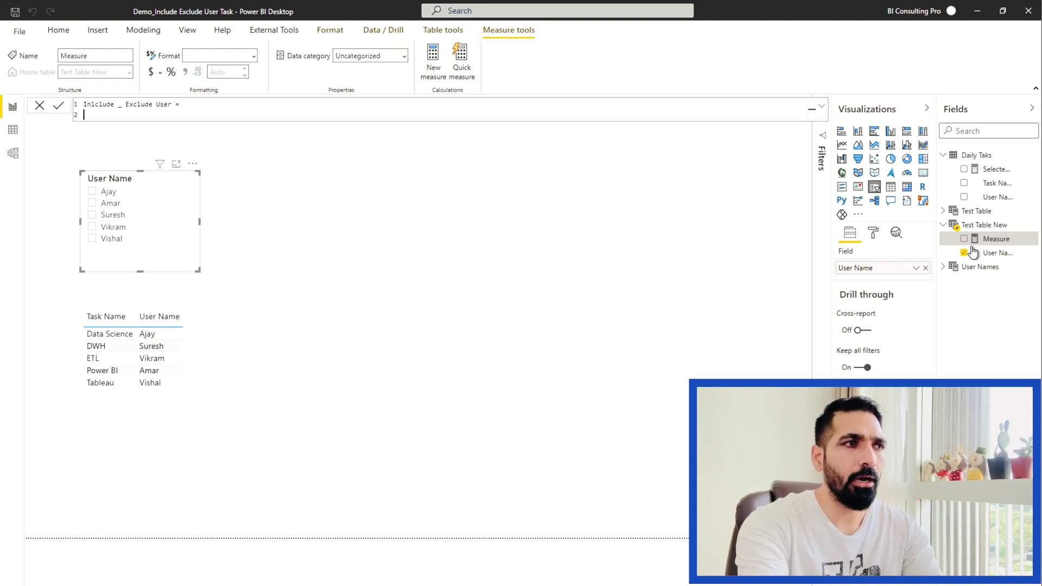
pyautogui.hotkey('shift', 'Return')
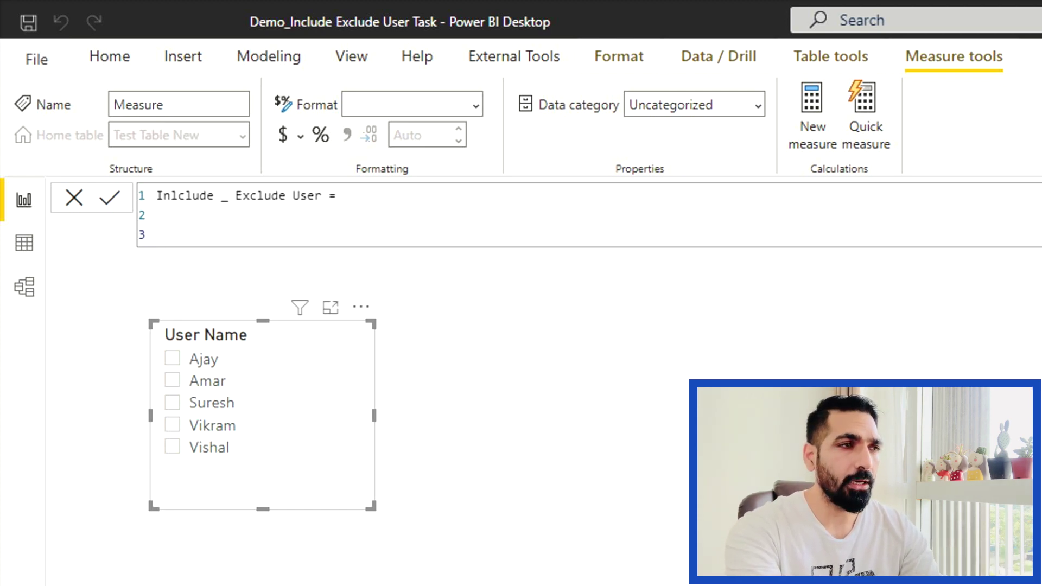
pyautogui.write('VAR')
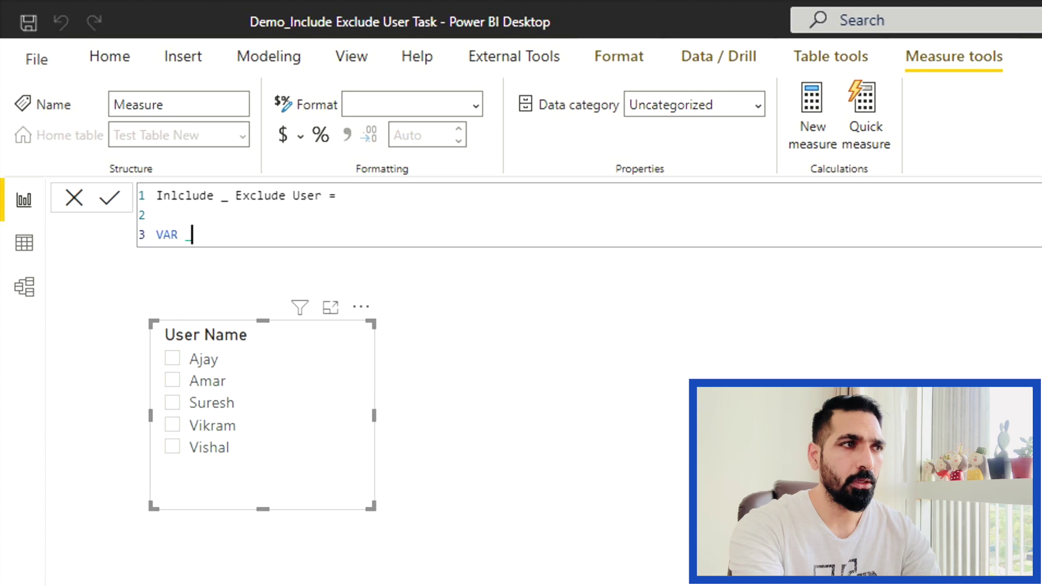
pyautogui.write(' _selected =')
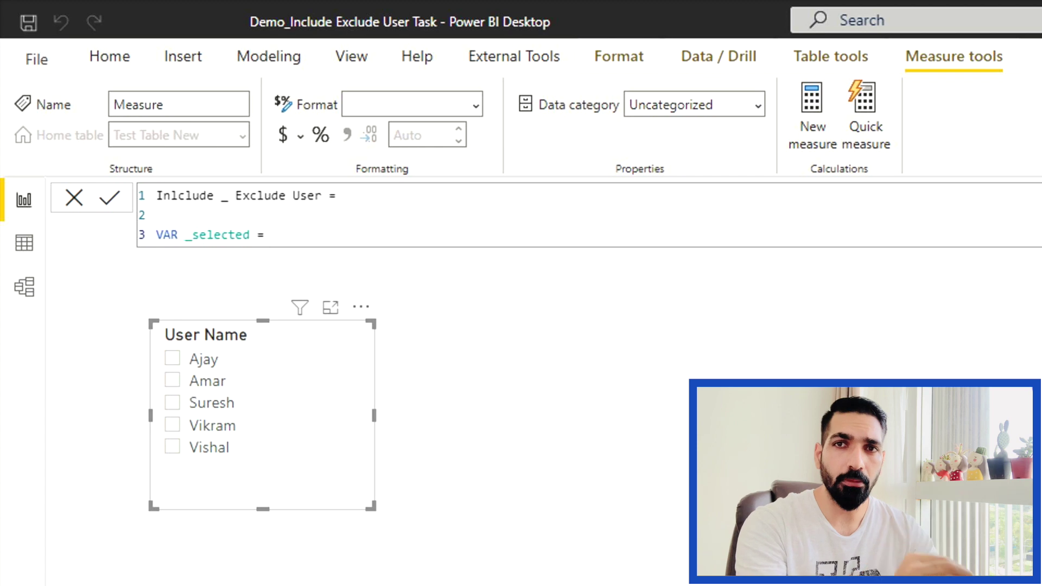
pyautogui.write('SEL')
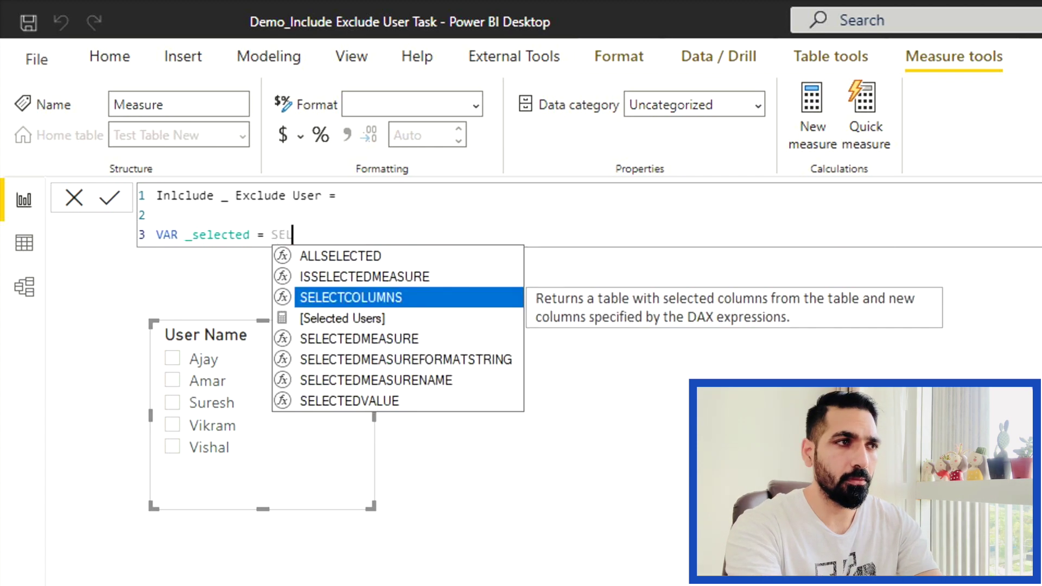
pyautogui.write('ECT')
pyautogui.press('Down')
pyautogui.press('Down')
pyautogui.press('Down')
pyautogui.press('Down')
pyautogui.press('Down')
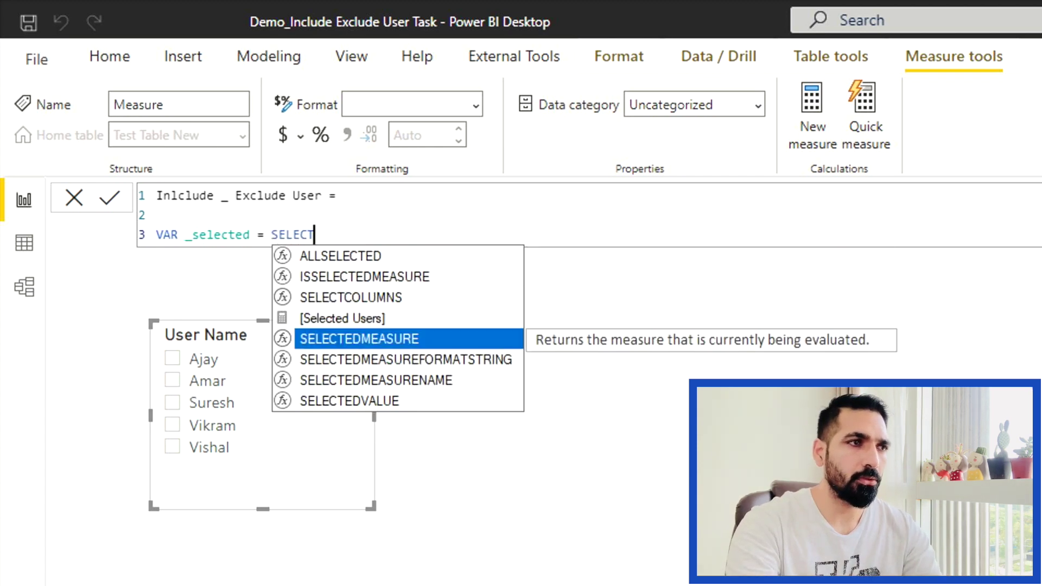
pyautogui.press('Tab')
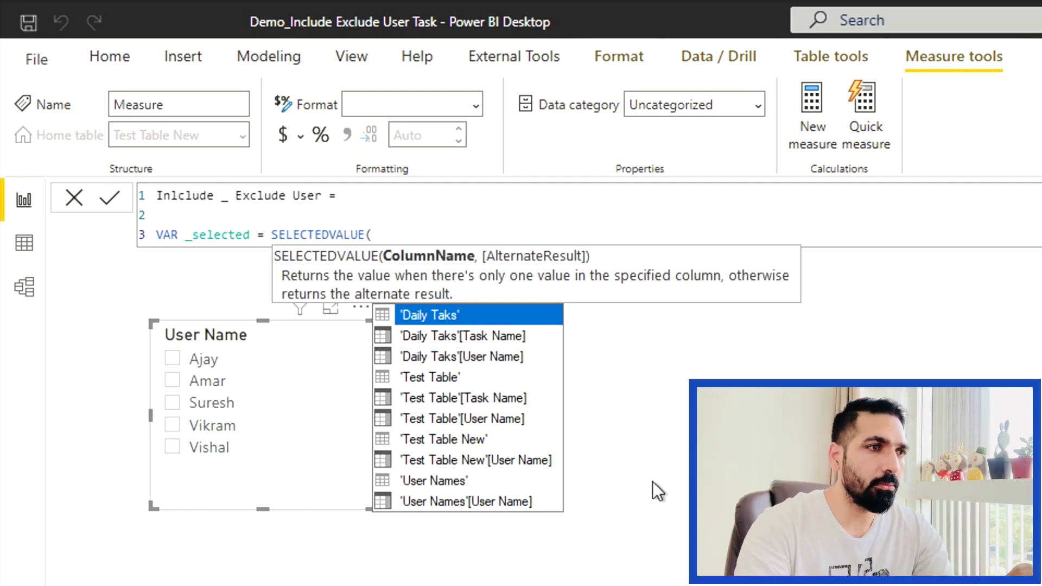
pyautogui.click(524, 456)
pyautogui.click(523, 456)
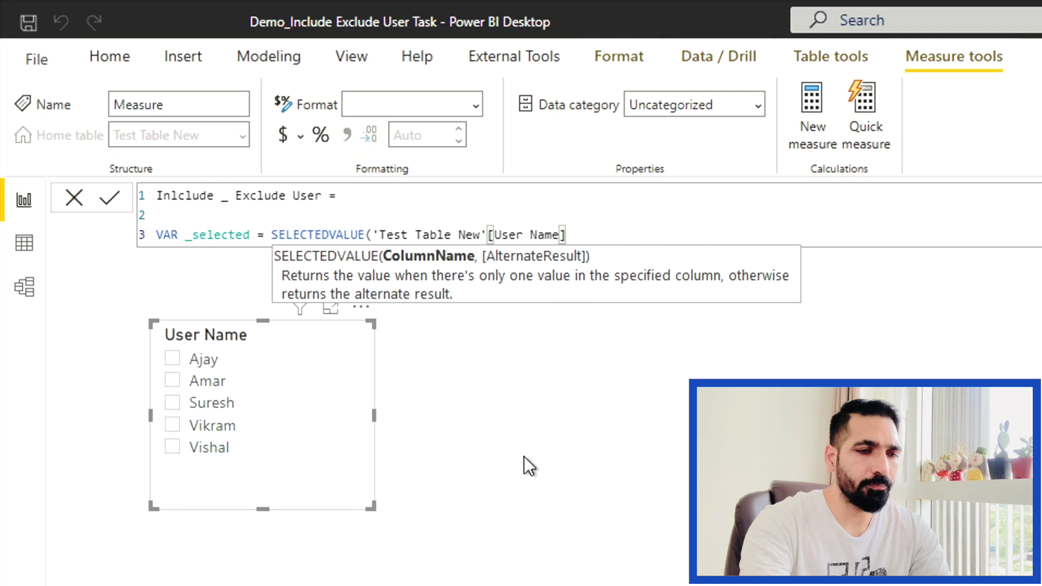
pyautogui.write(')')
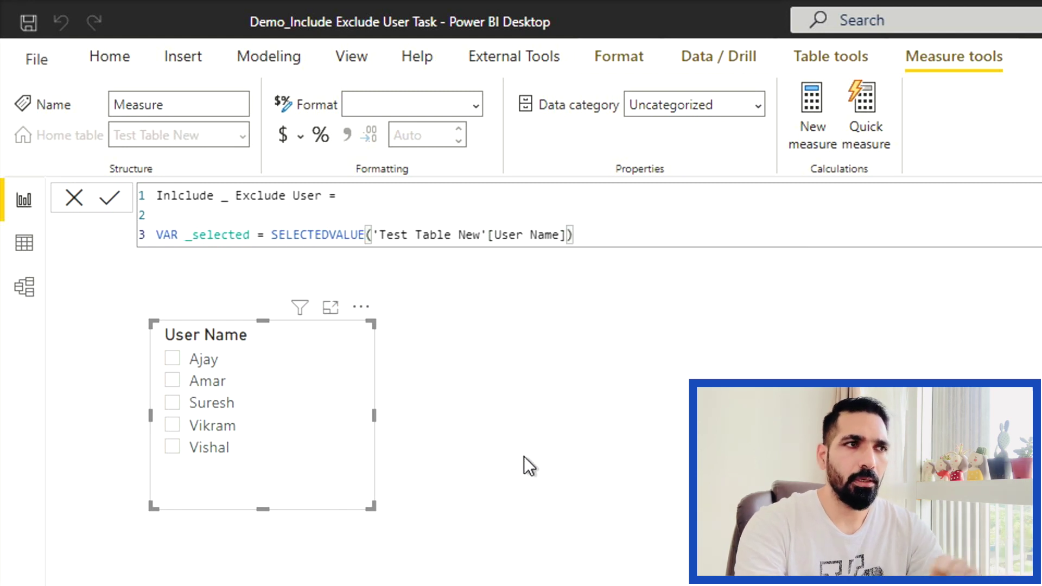
pyautogui.press('Return')
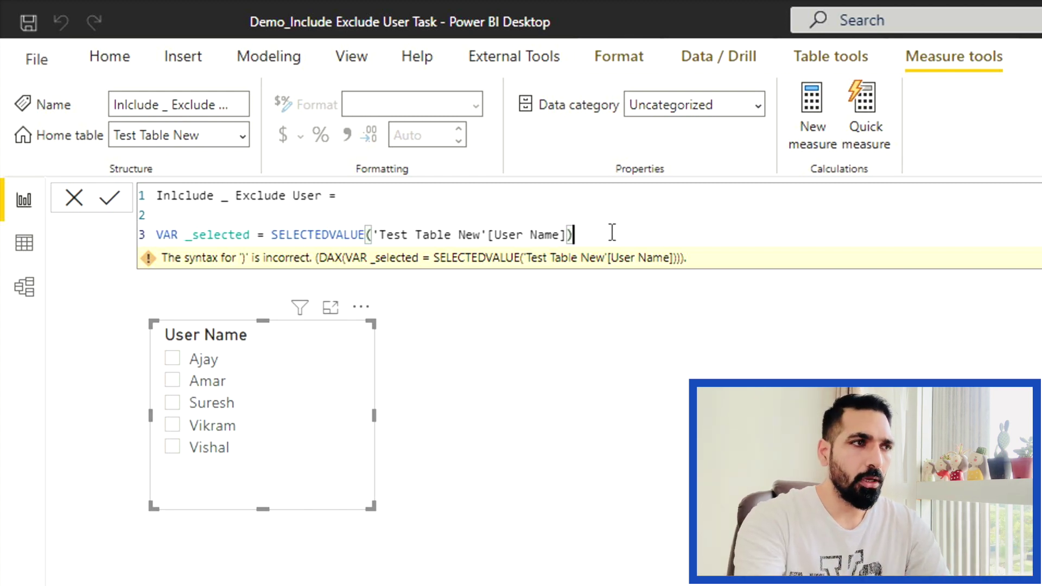
pyautogui.hotkey('shift', 'Return')
pyautogui.hotkey('shift', 'Return')
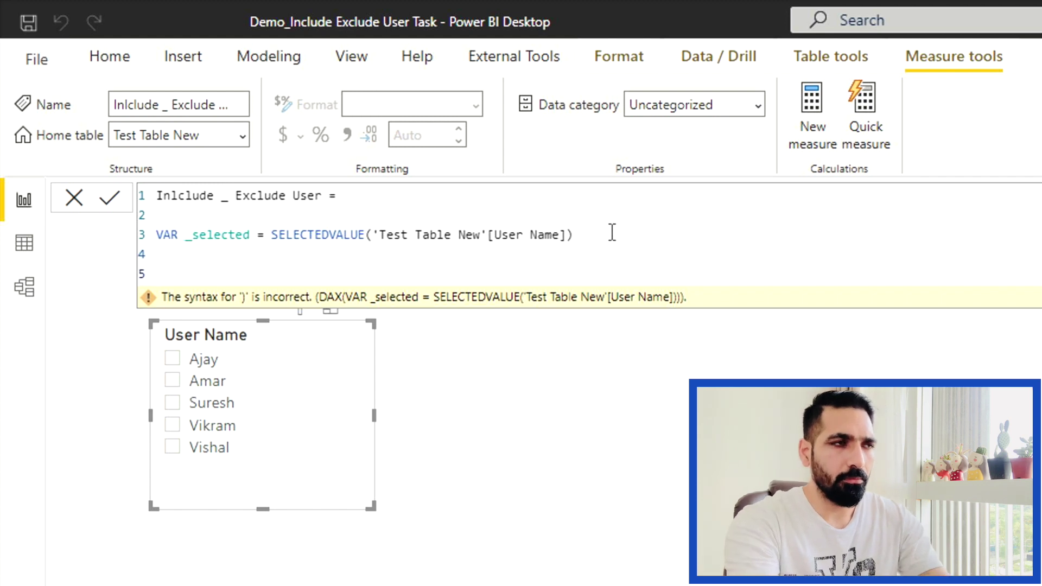
# - Add a second variable, VAR _UserName = VALUES('Daily Taks'[User Name]), to the measure
pyautogui.write('VAR')
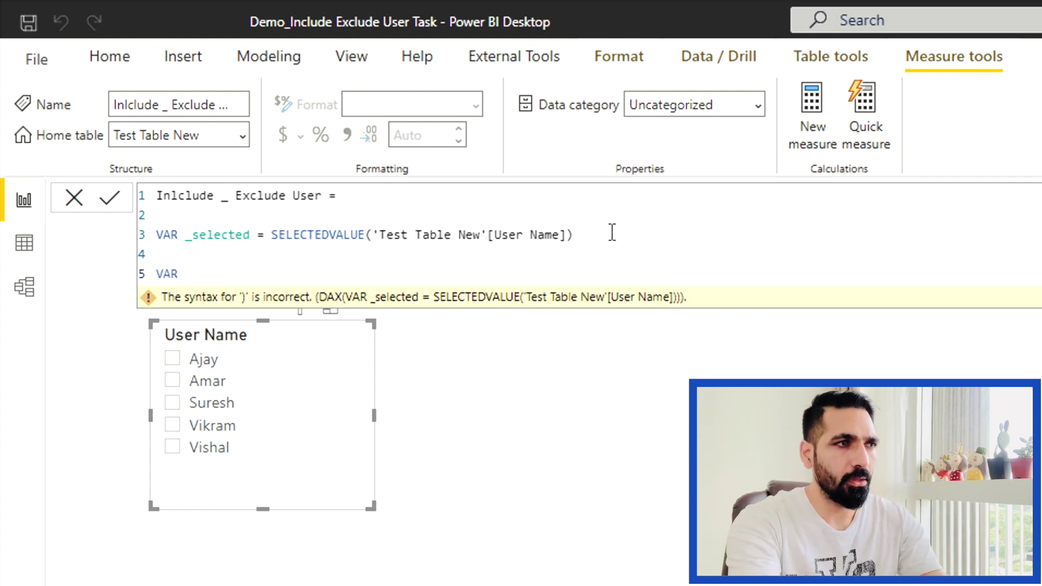
pyautogui.write(' _')
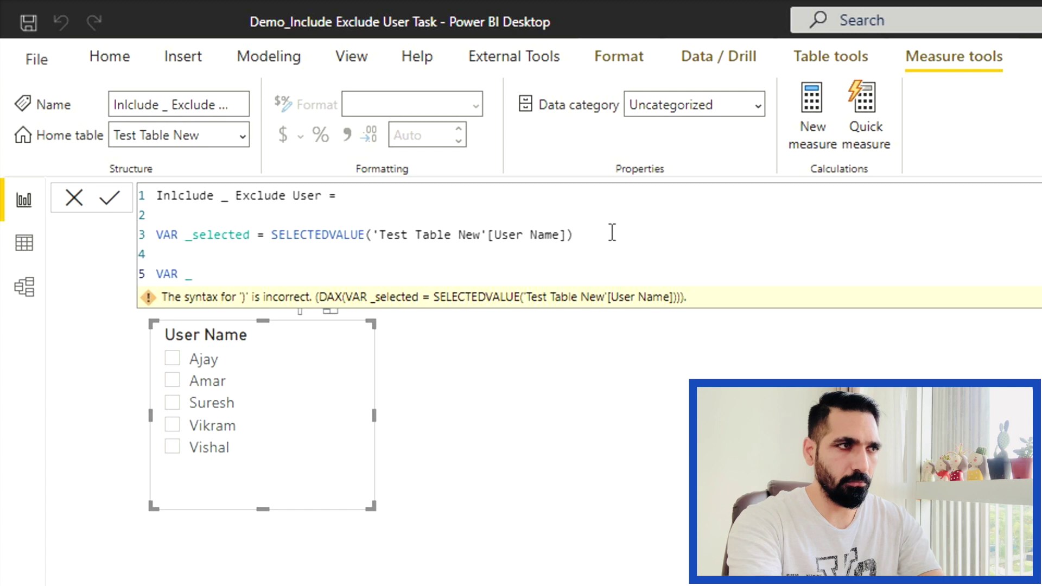
pyautogui.write('User')
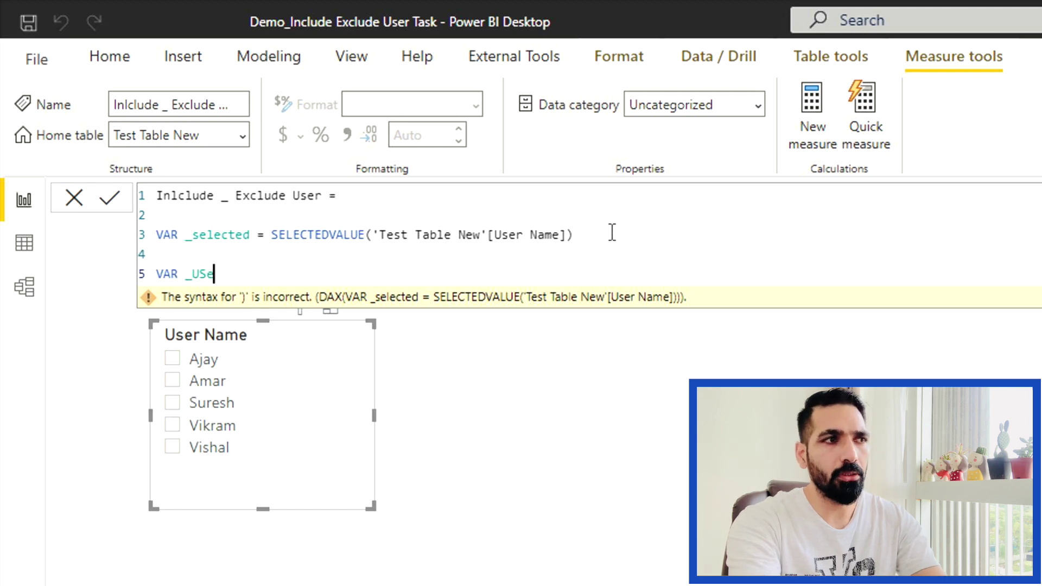
pyautogui.press('BackSpace')
pyautogui.press('BackSpace')
pyautogui.press('BackSpace')
pyautogui.write('ser')
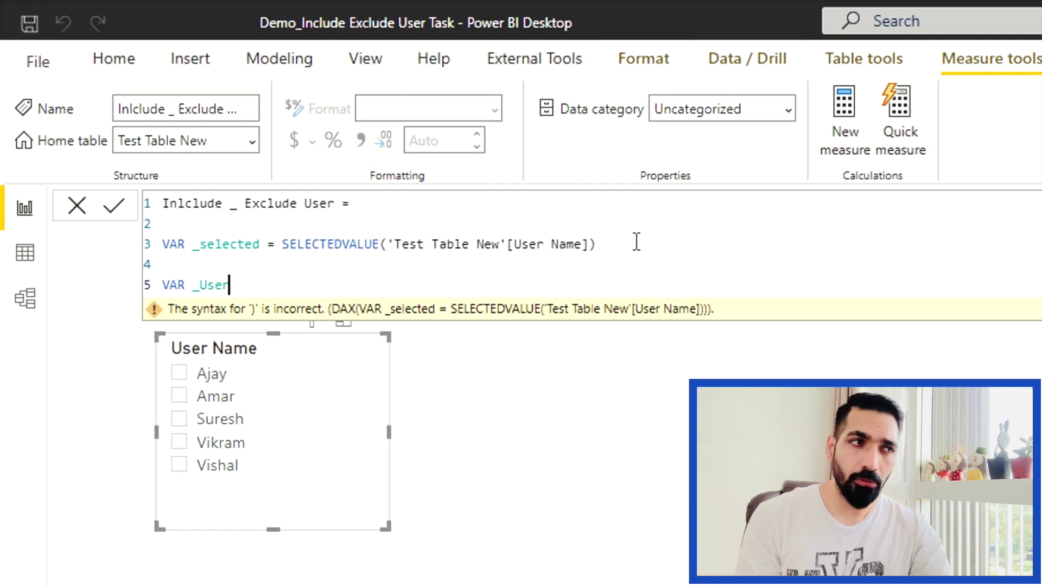
pyautogui.write('N')
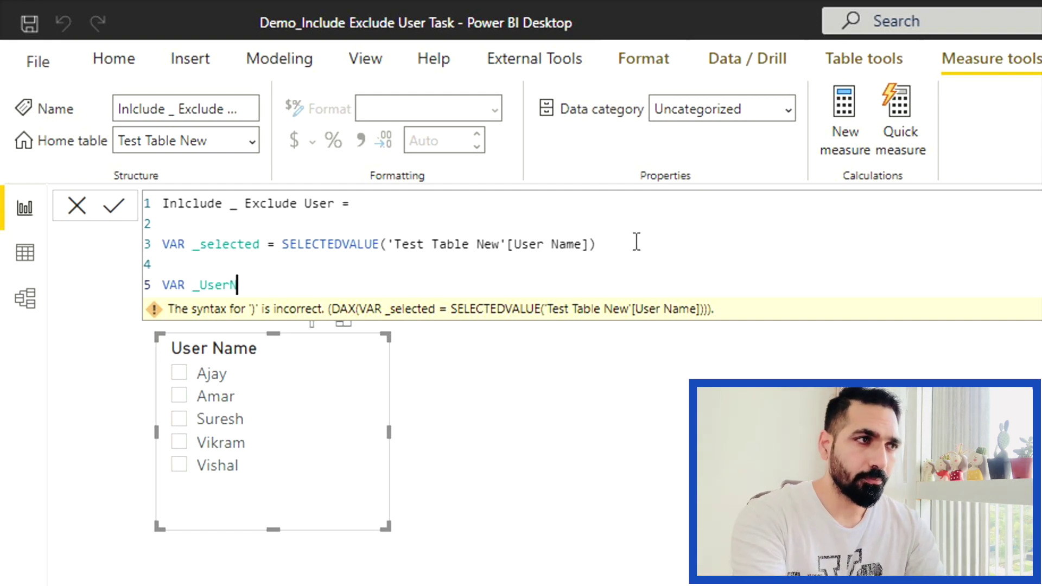
pyautogui.write('ame = ')
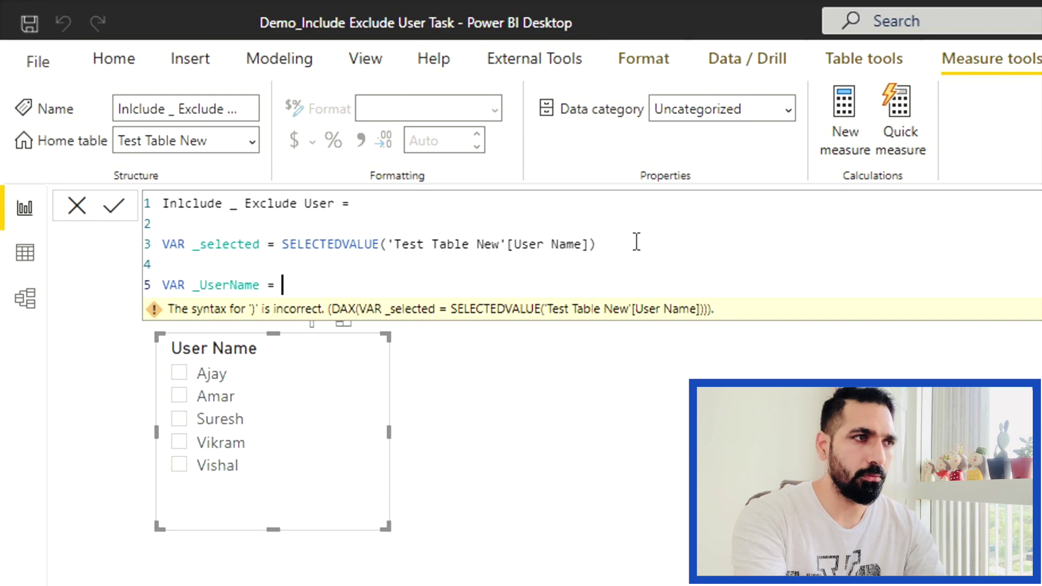
pyautogui.write('VALUE')
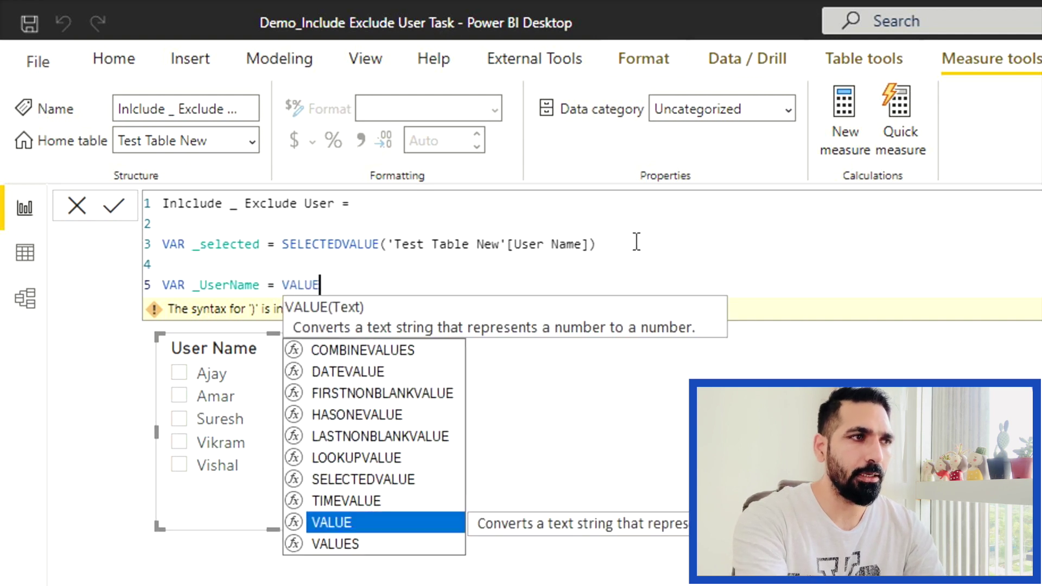
pyautogui.write('(')
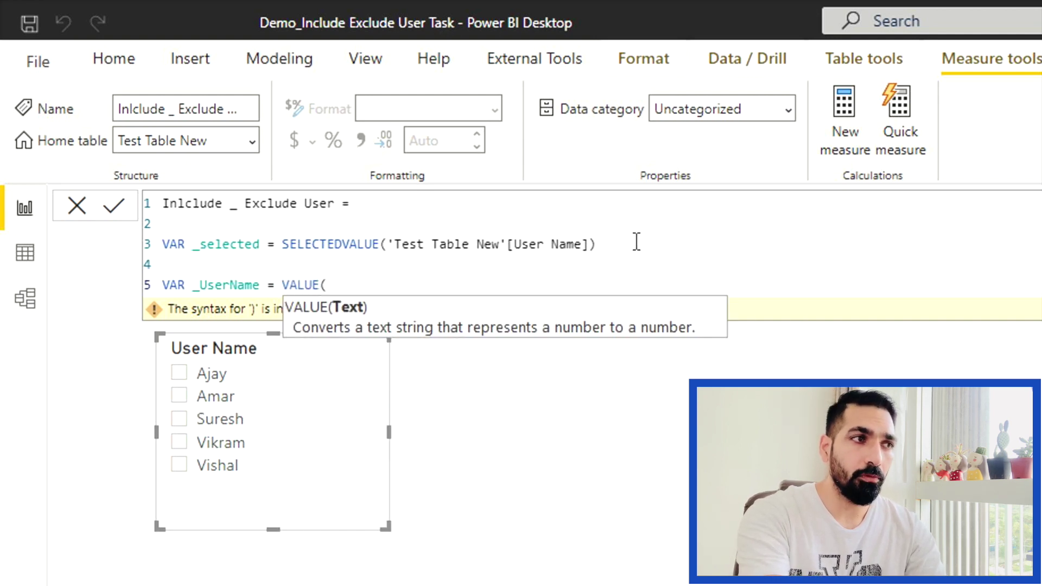
pyautogui.press('BackSpace')
pyautogui.write('S')
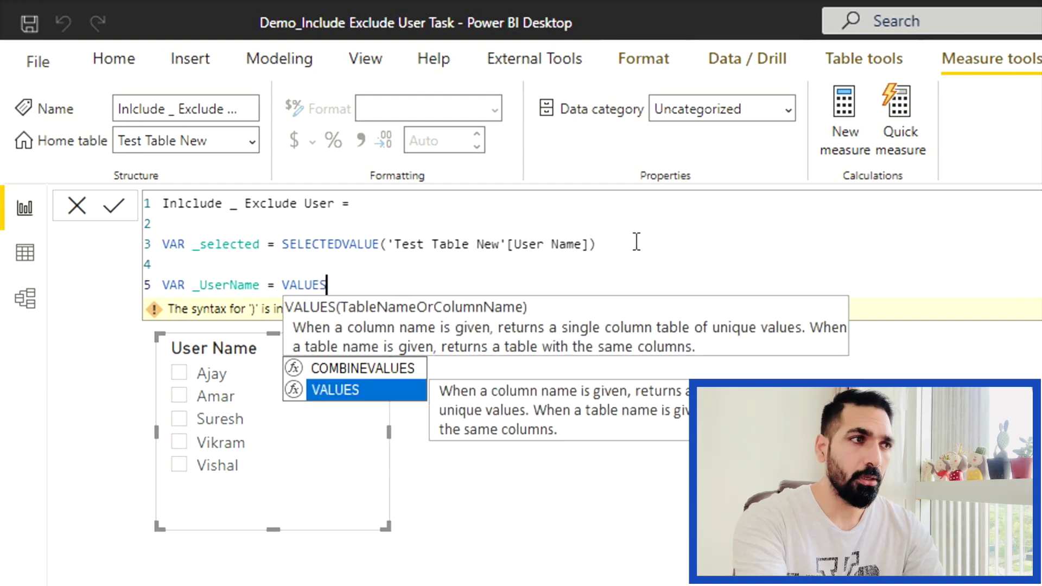
pyautogui.write('(')
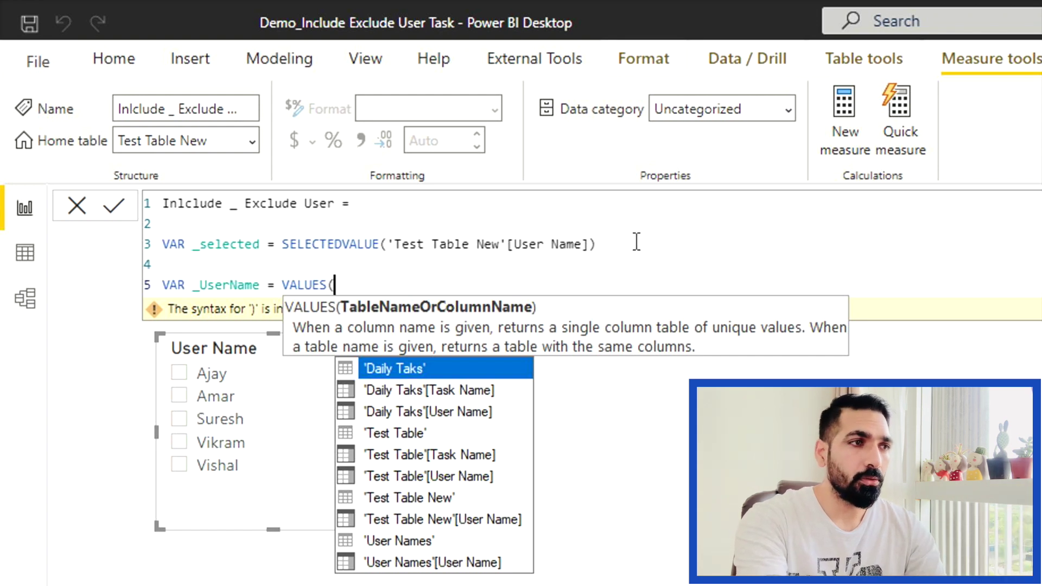
pyautogui.doubleClick(429, 413)
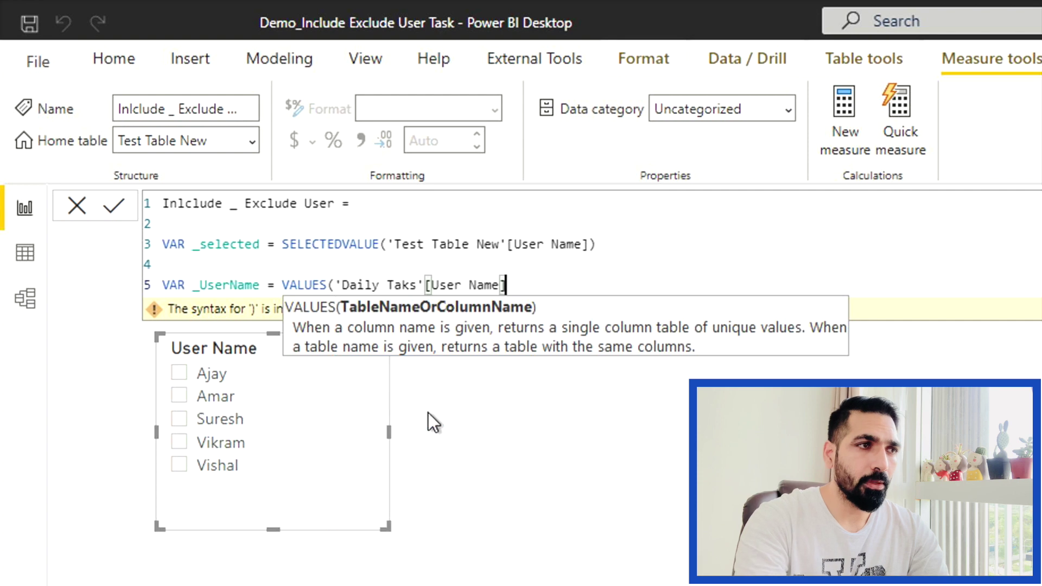
pyautogui.write(')')
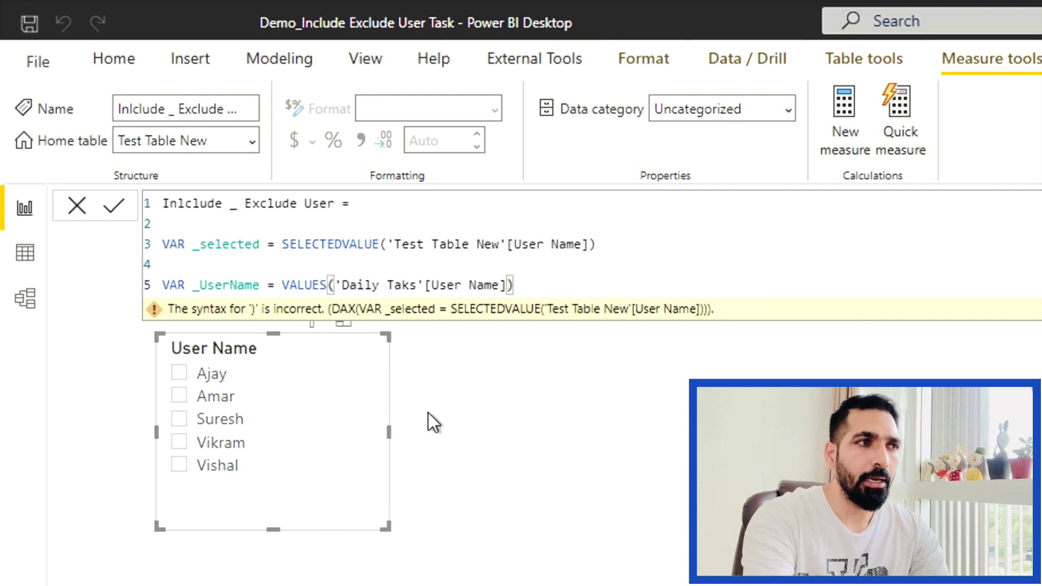
pyautogui.hotkey('shift', 'Return')
pyautogui.hotkey('shift', 'Return')
pyautogui.hotkey('shift', 'Return')
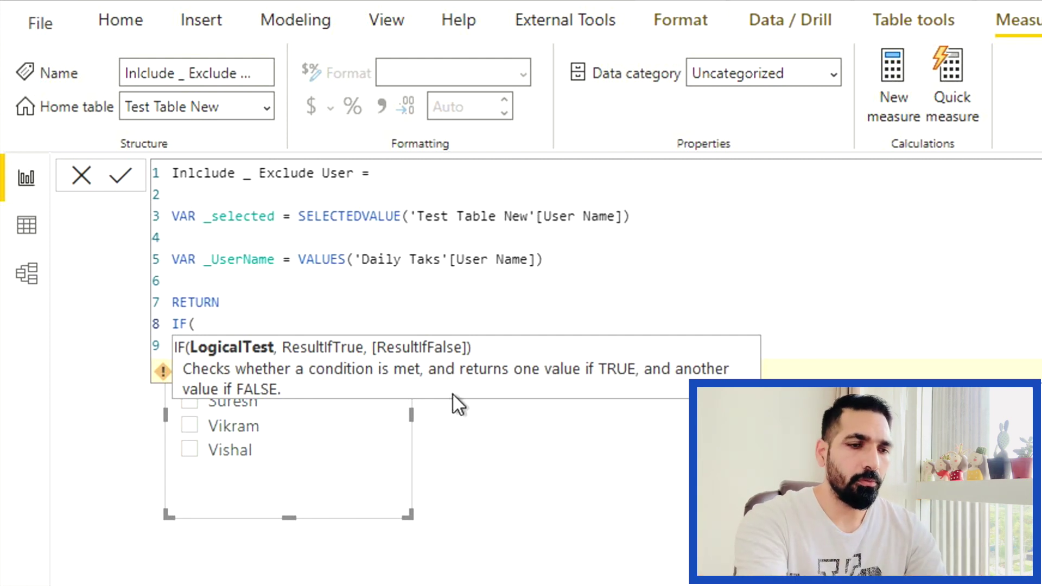
# - Finish the measure with RETURN IF(_selected IN _UserName,1,0) and commit it
pyautogui.write('_sele')
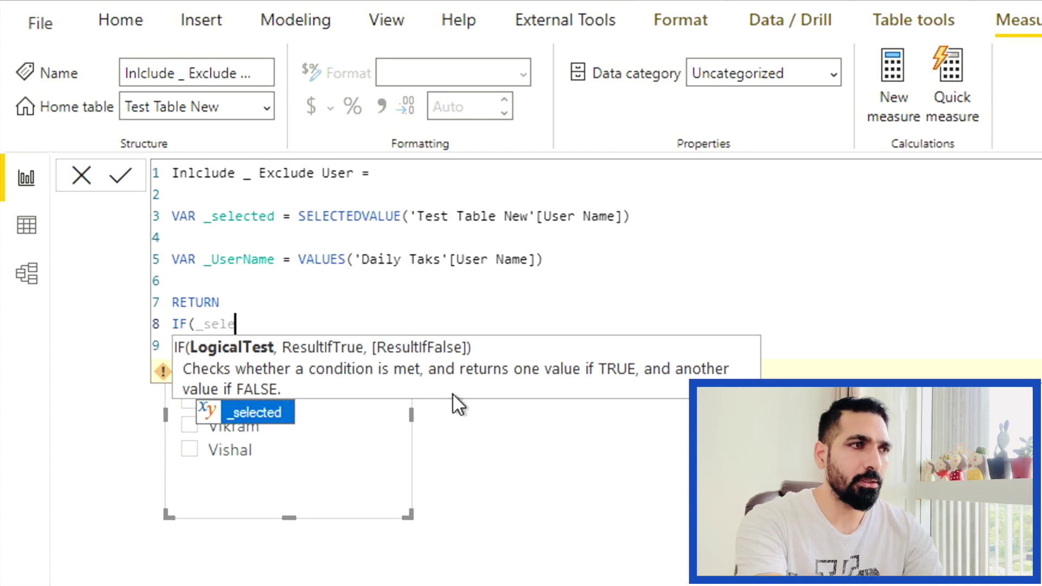
pyautogui.press('Tab')
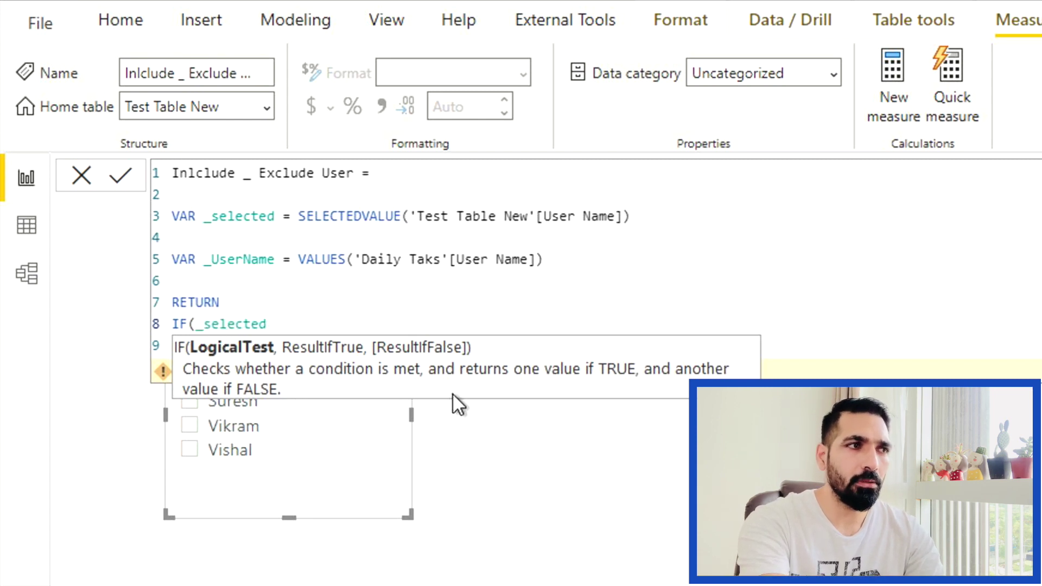
pyautogui.write('IN ')
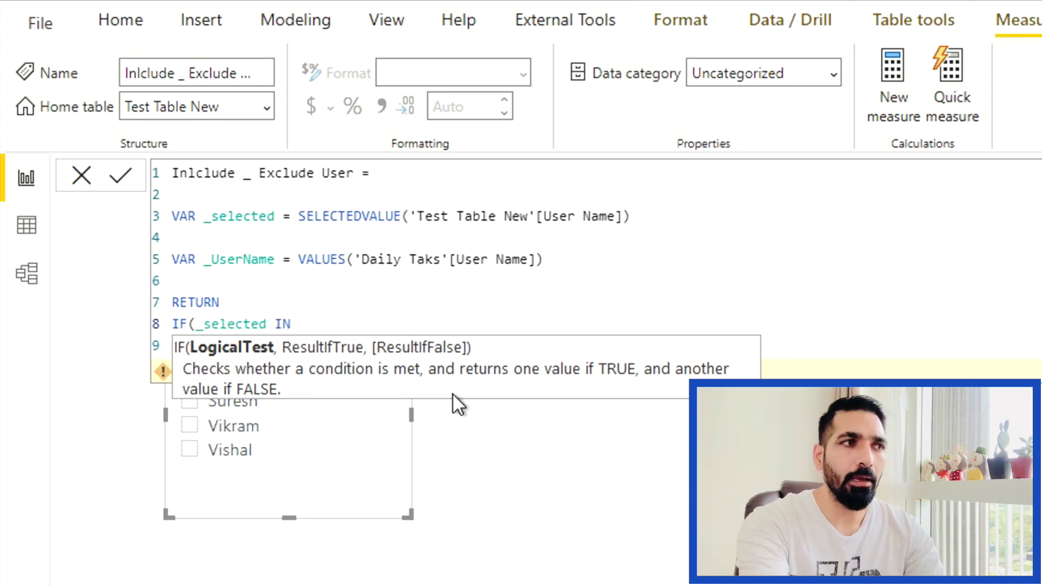
pyautogui.write('_u')
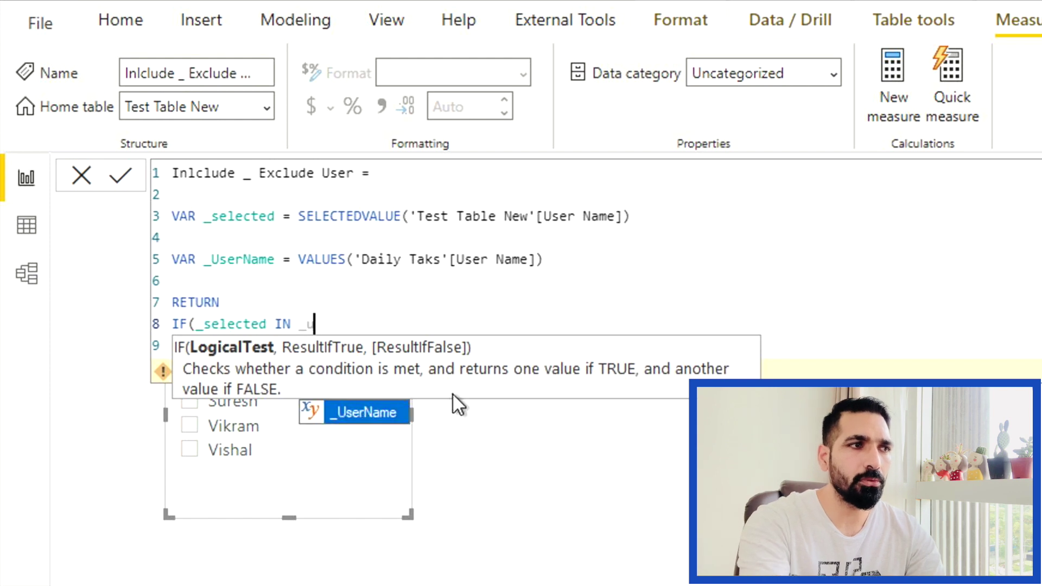
pyautogui.press('BackSpace')
pyautogui.write('us')
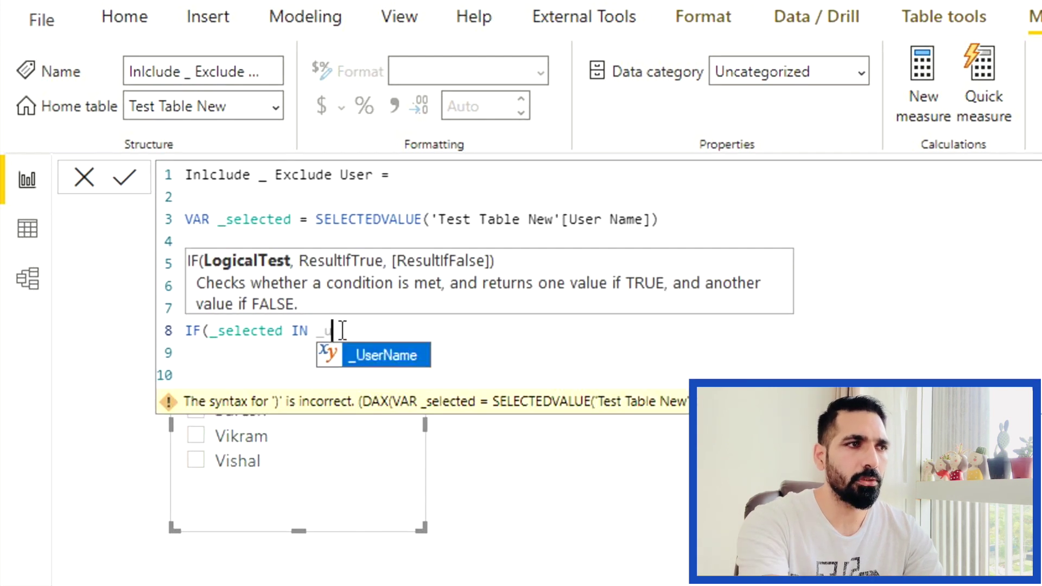
pyautogui.press('Tab')
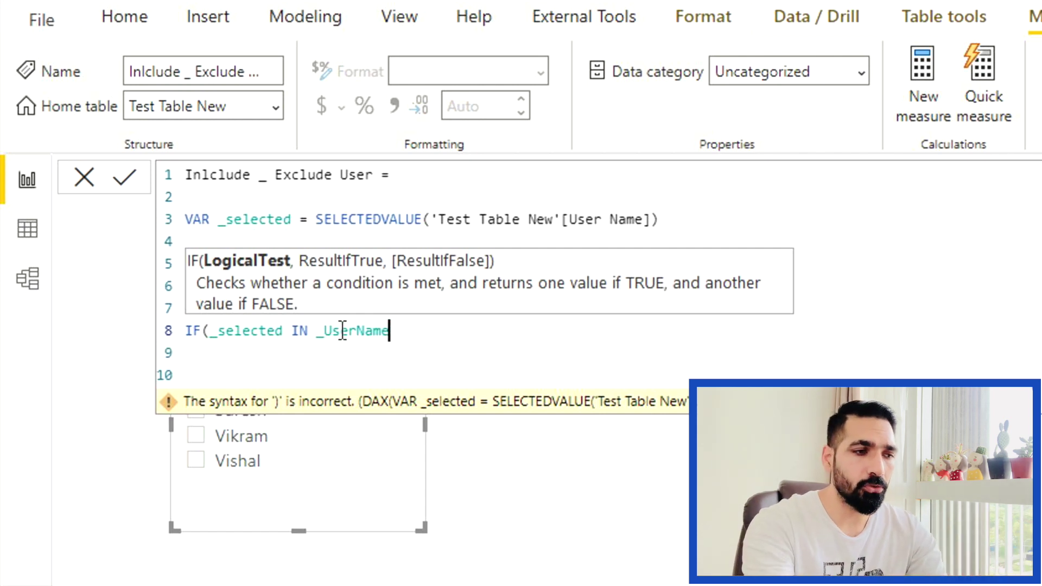
pyautogui.write(',1,0)')
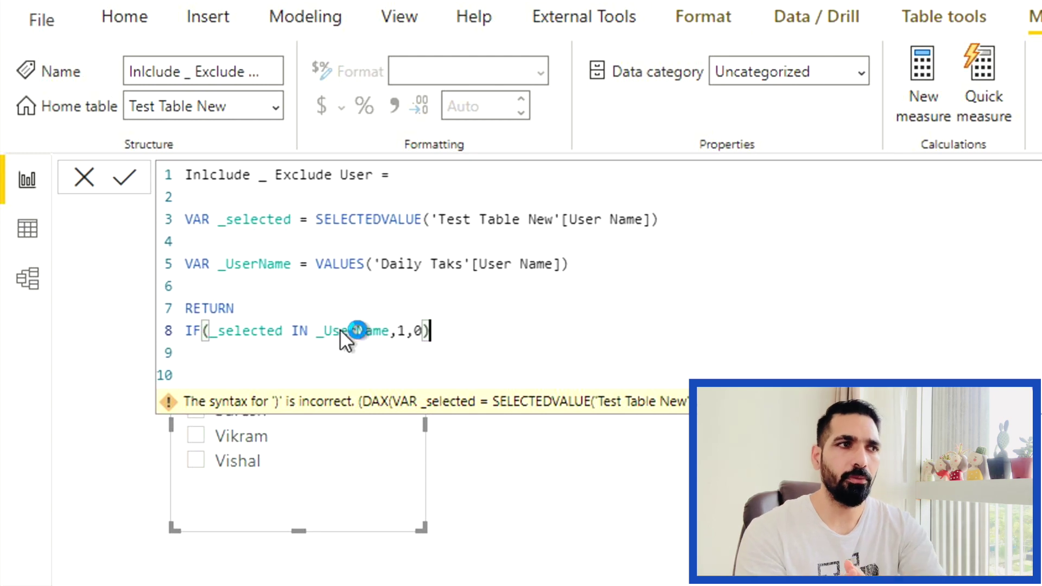
pyautogui.press('Return')
pyautogui.click(343, 330)
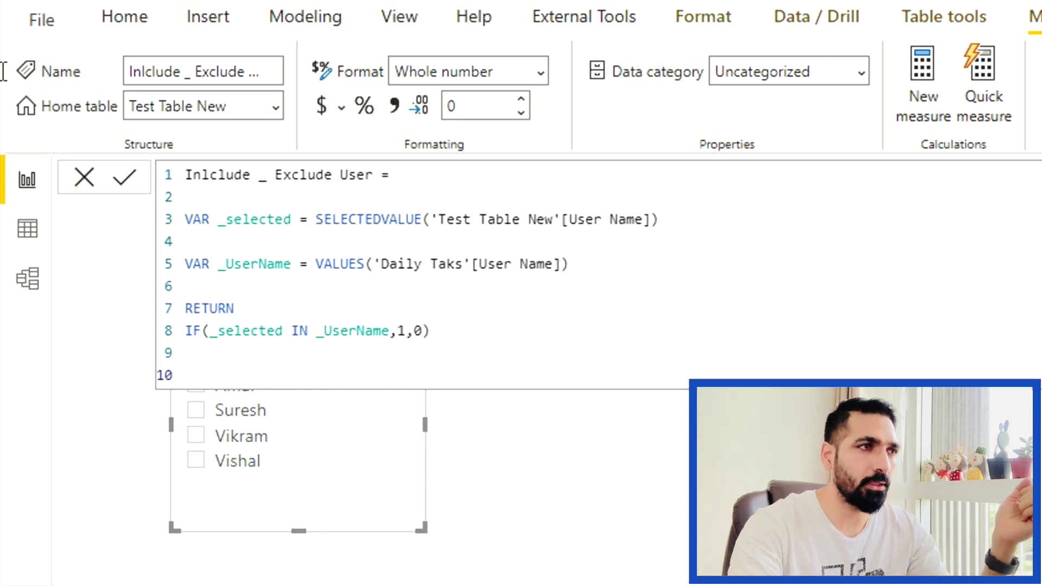
pyautogui.click(84, 177)
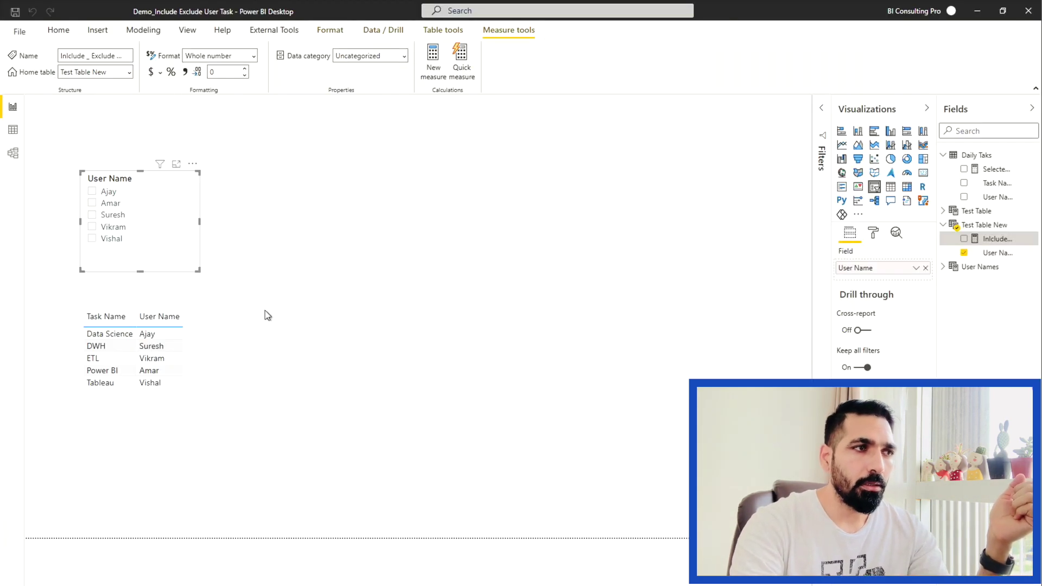
# - Select the Task/User table and show its Task Name and User Name filters
pyautogui.click(200, 346)
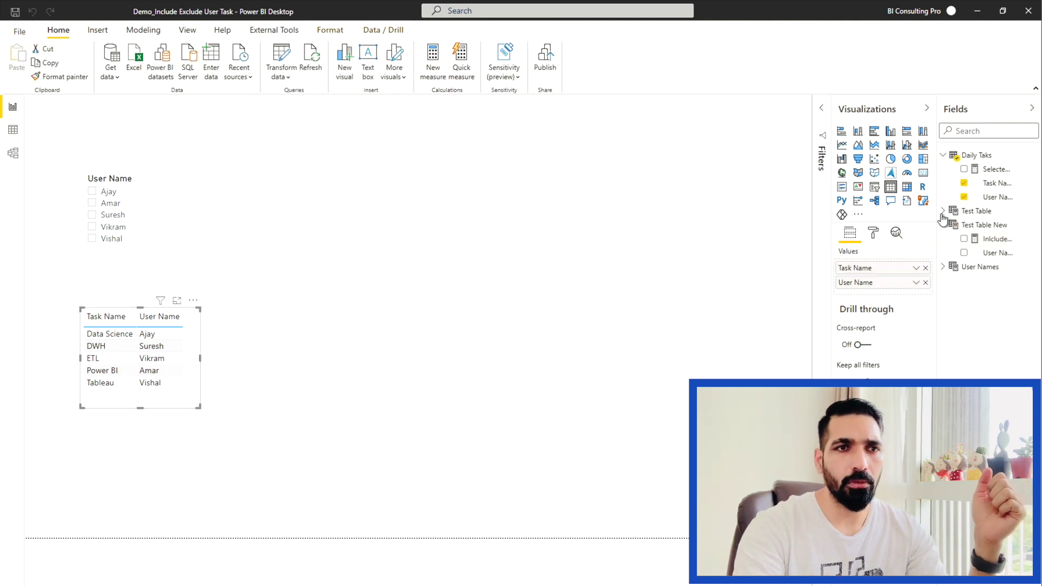
pyautogui.click(821, 110)
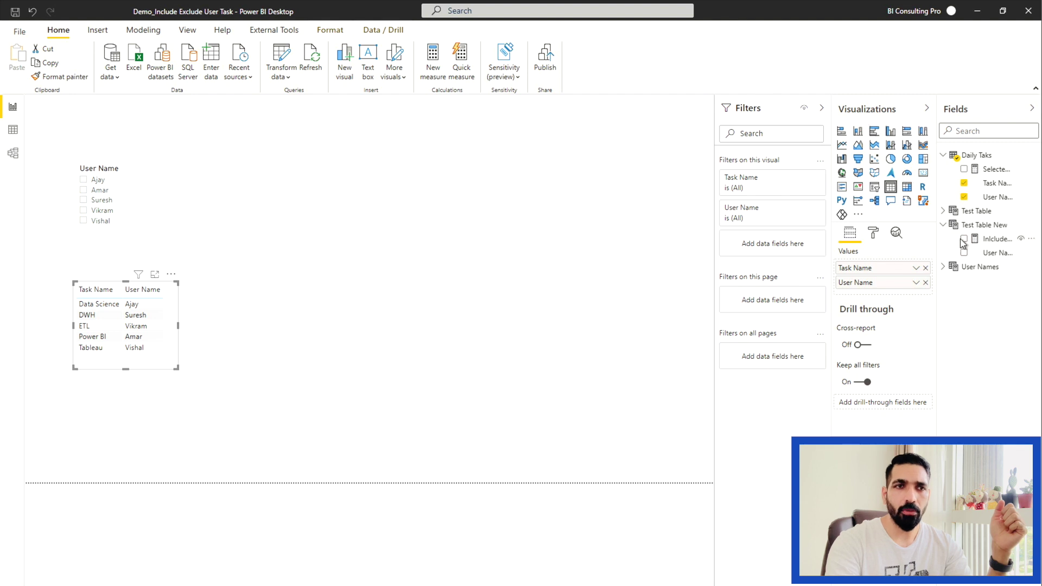
# - Filter the task table to rows where the include/exclude measure is 0, then tick Ajay in the slicer
pyautogui.moveTo(986, 242); pyautogui.dragTo(765, 246)
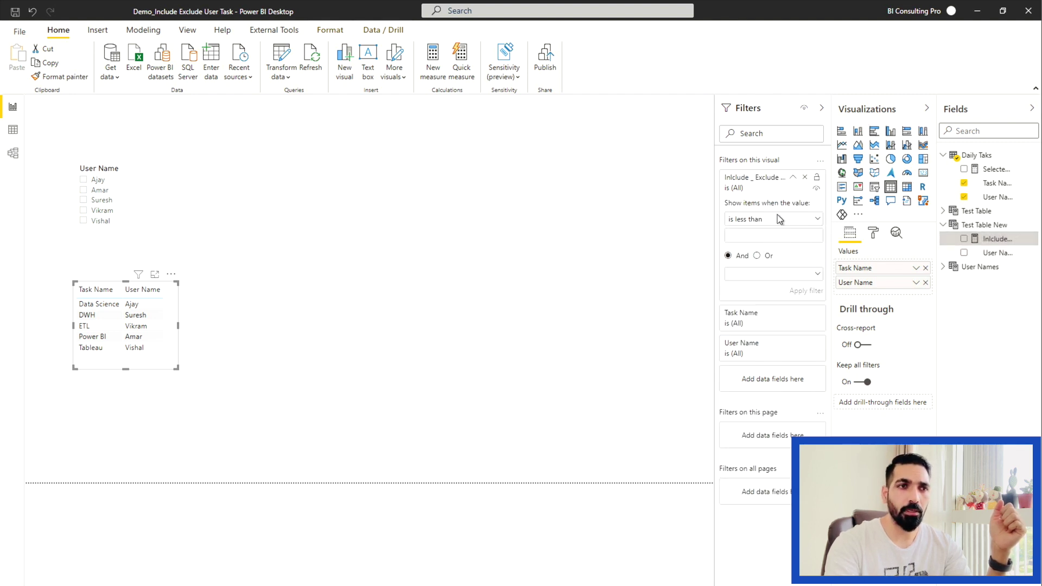
pyautogui.click(777, 217)
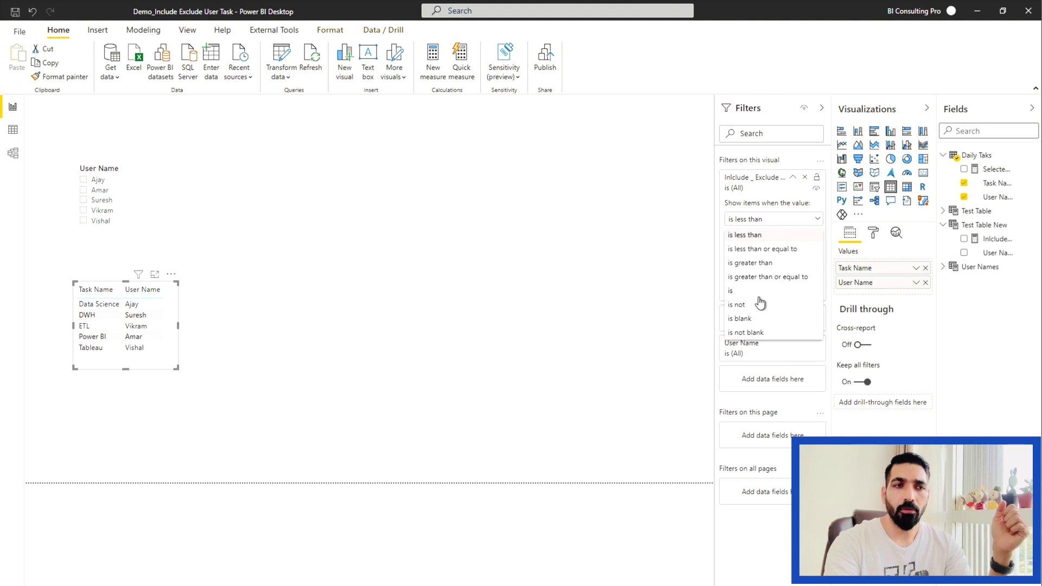
pyautogui.click(759, 293)
pyautogui.click(764, 236)
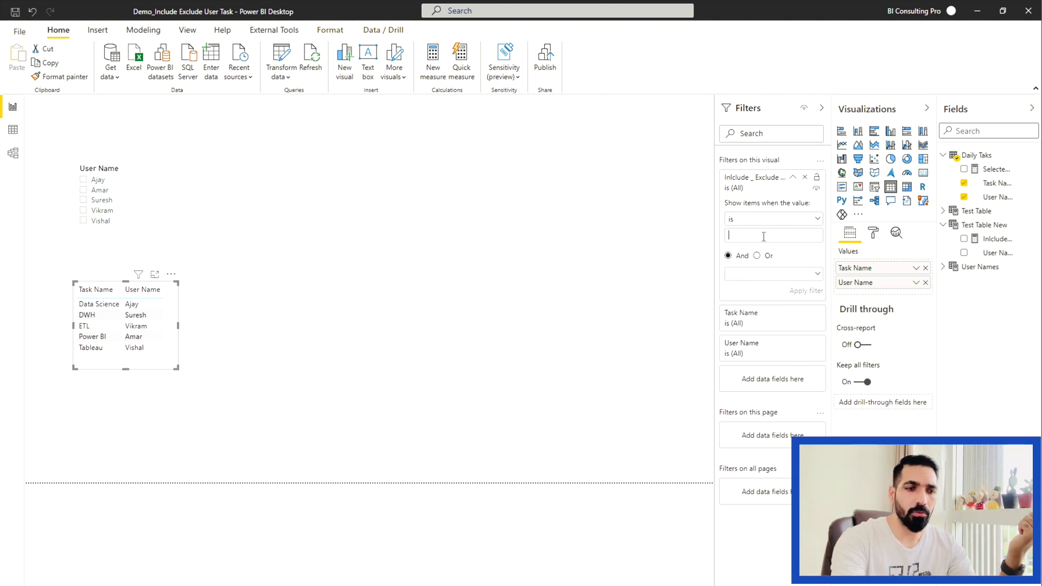
pyautogui.write('0')
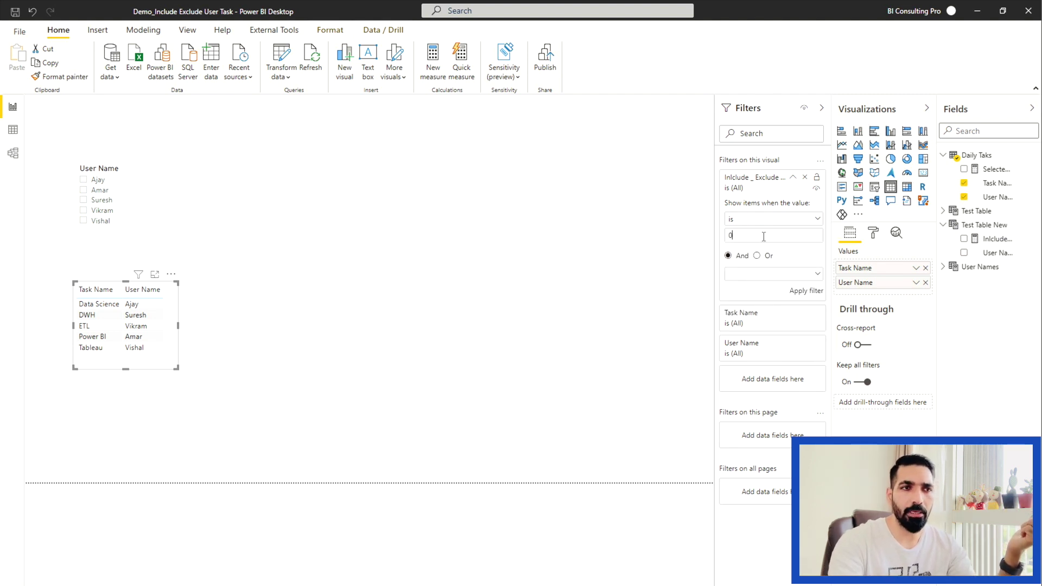
pyautogui.click(787, 290)
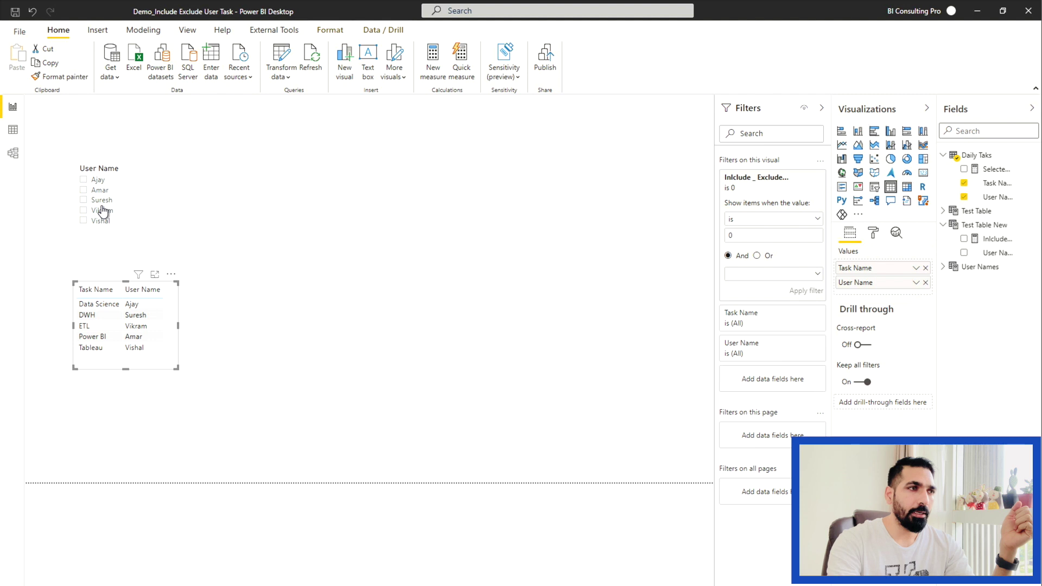
pyautogui.click(84, 181)
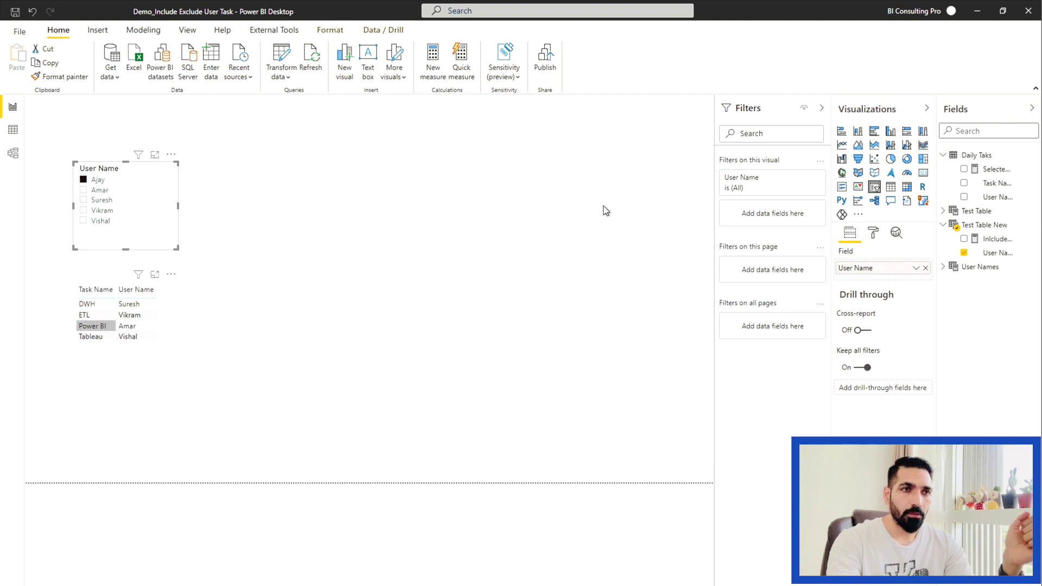
# - Turn off Multi-select with CTRL for the User Name slicer and also tick Amar
pyautogui.click(328, 220)
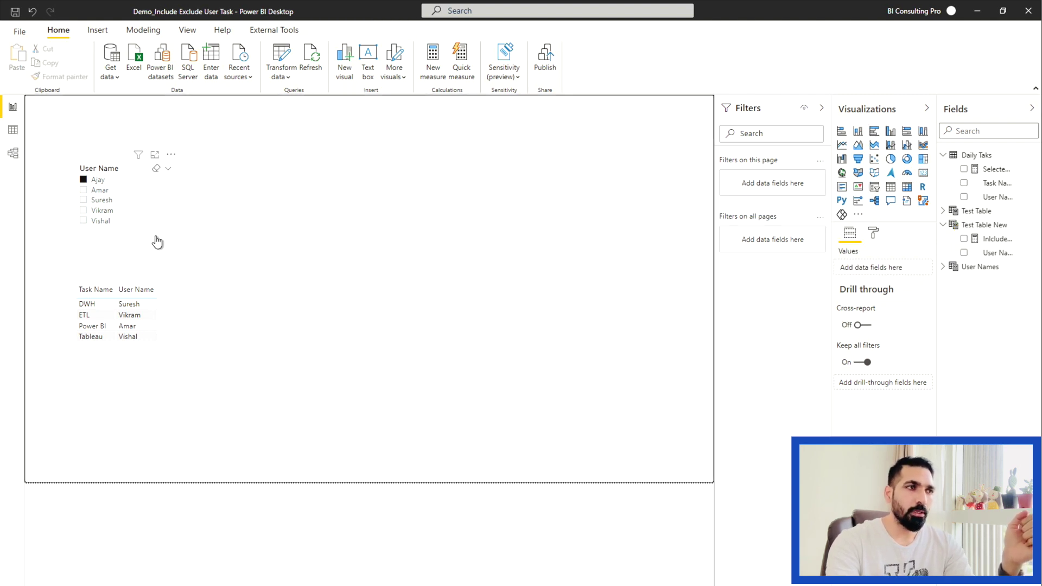
pyautogui.click(874, 234)
pyautogui.click(866, 301)
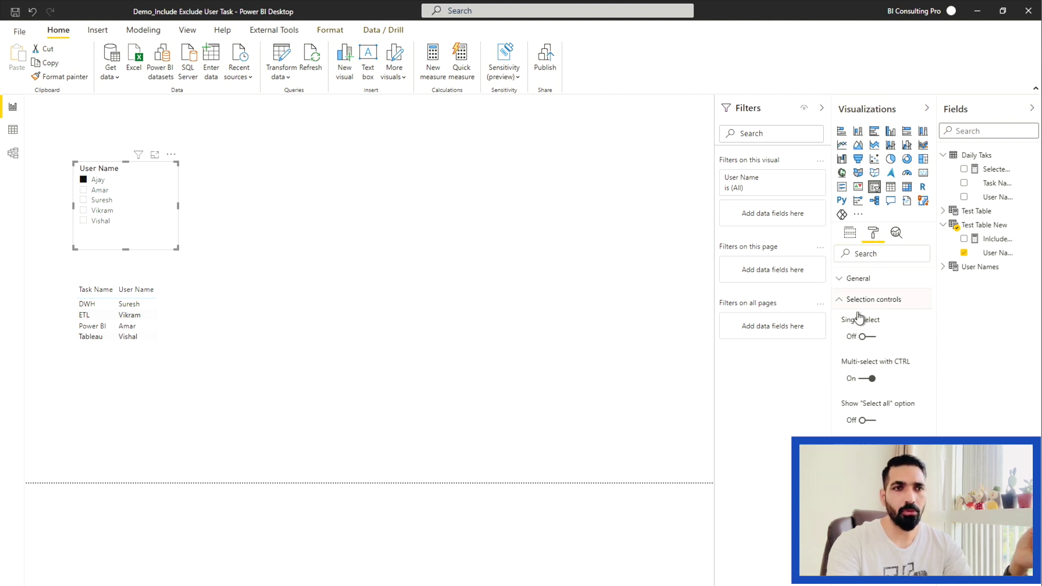
pyautogui.click(868, 382)
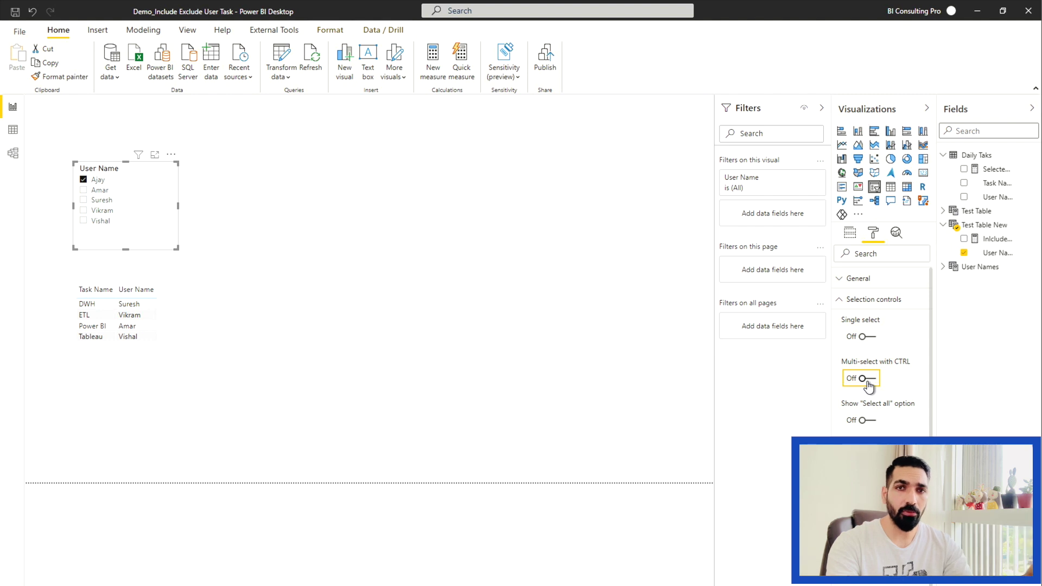
pyautogui.click(432, 206)
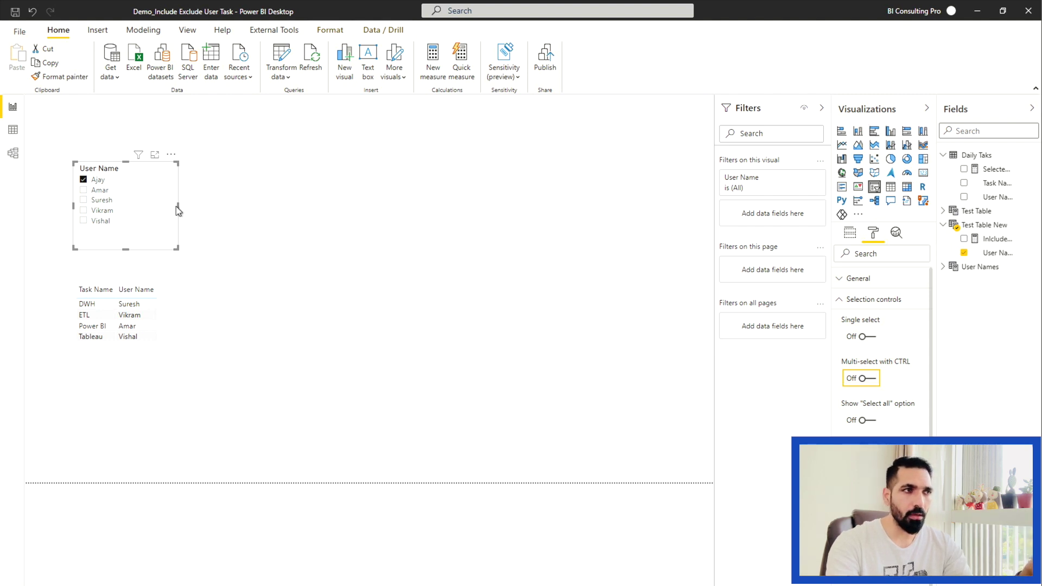
pyautogui.click(84, 191)
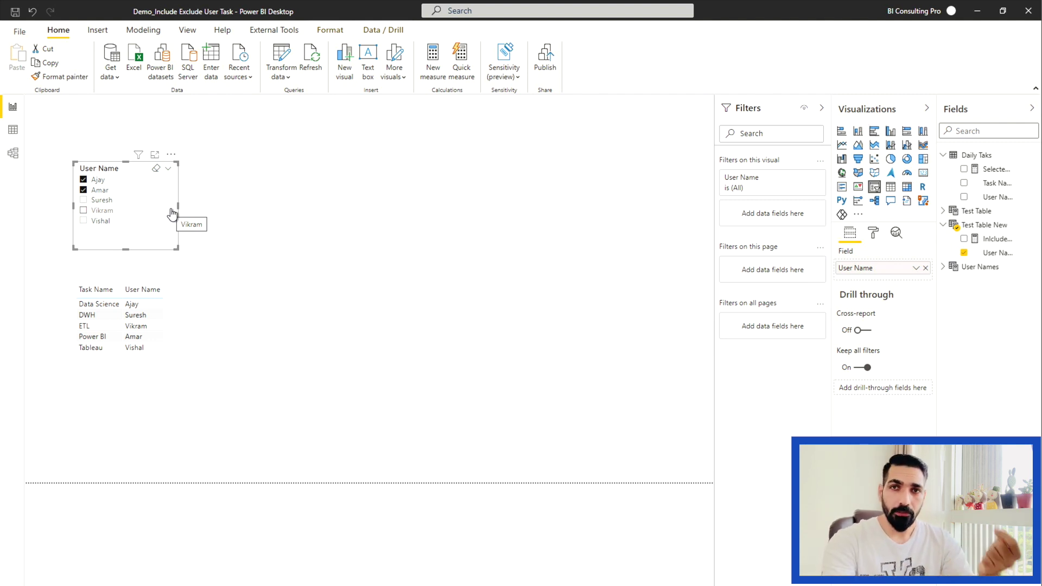
# - Move the task table to the page's upper right and title it 'Excluded Tasks'
pyautogui.moveTo(154, 372); pyautogui.dragTo(477, 313)
pyautogui.moveTo(565, 283); pyautogui.dragTo(582, 242)
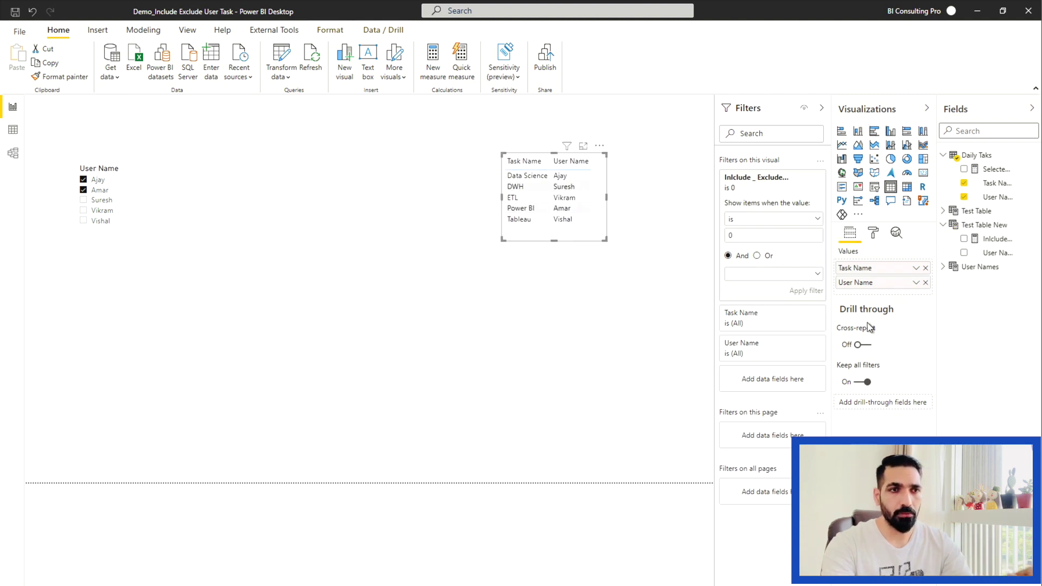
pyautogui.click(874, 232)
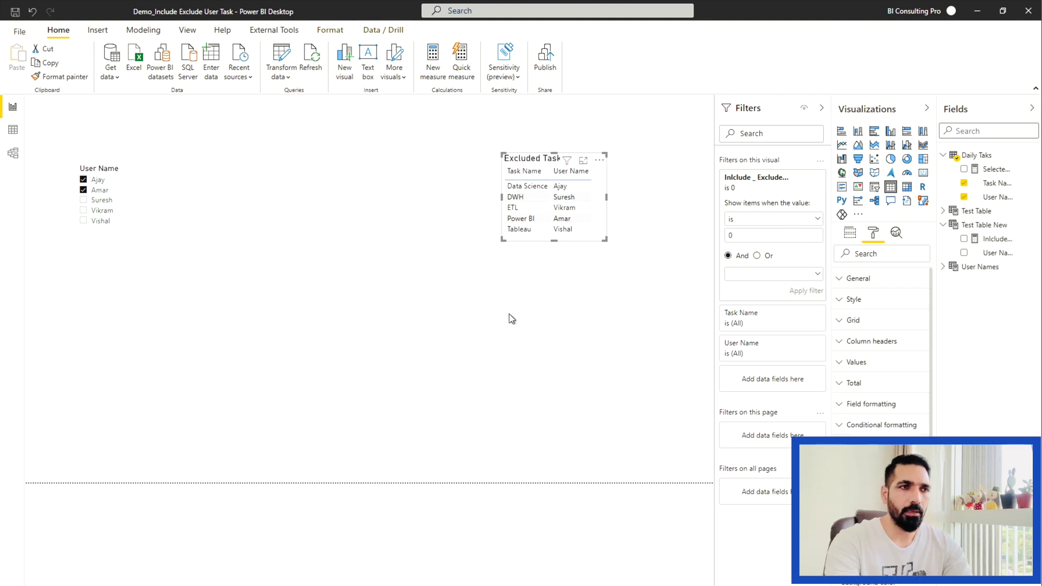
pyautogui.click(543, 239)
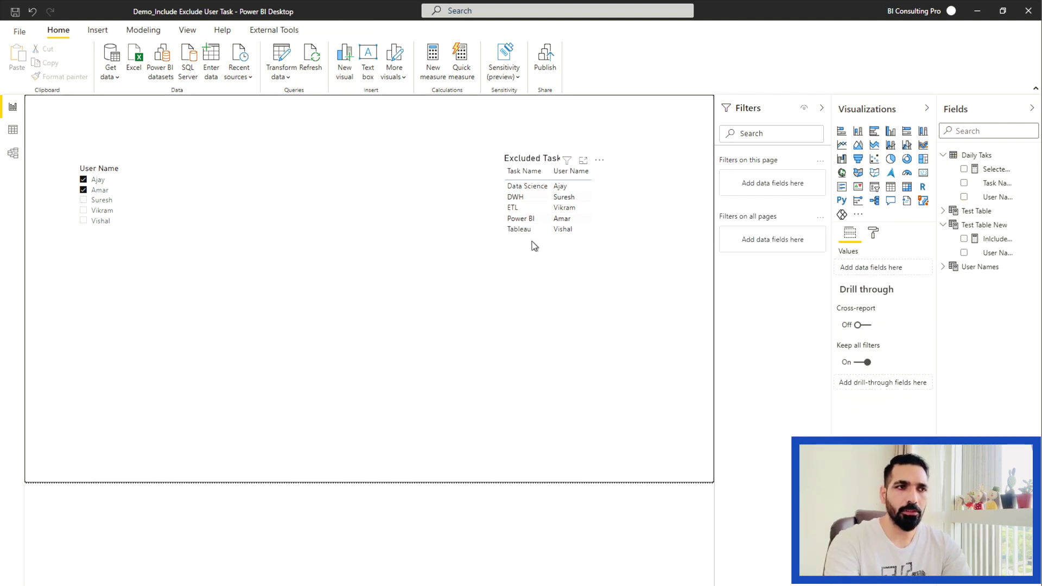
# - Copy and paste the Excluded Tasks table to create a duplicate
pyautogui.click(545, 237)
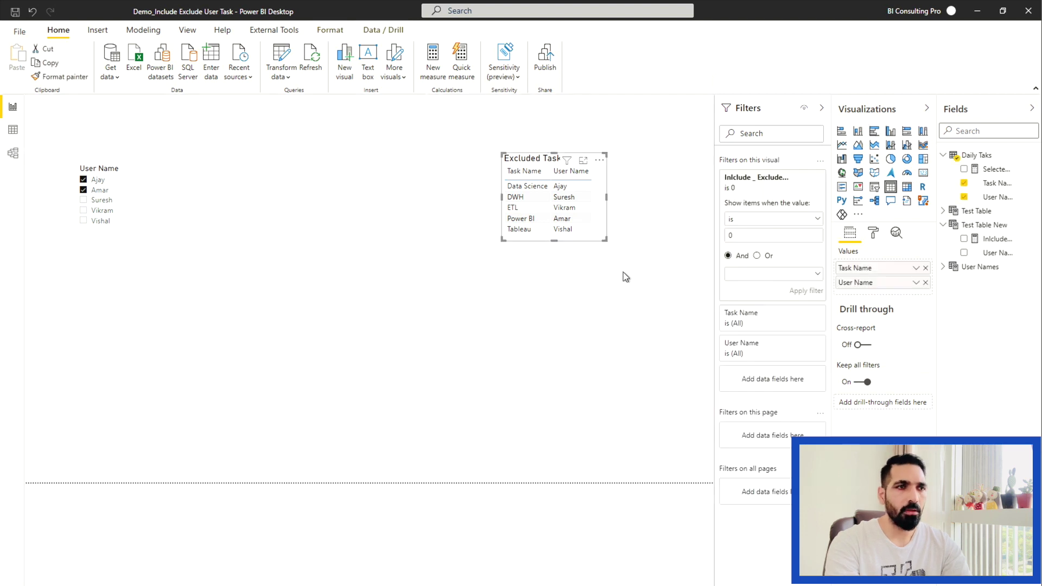
pyautogui.click(583, 246)
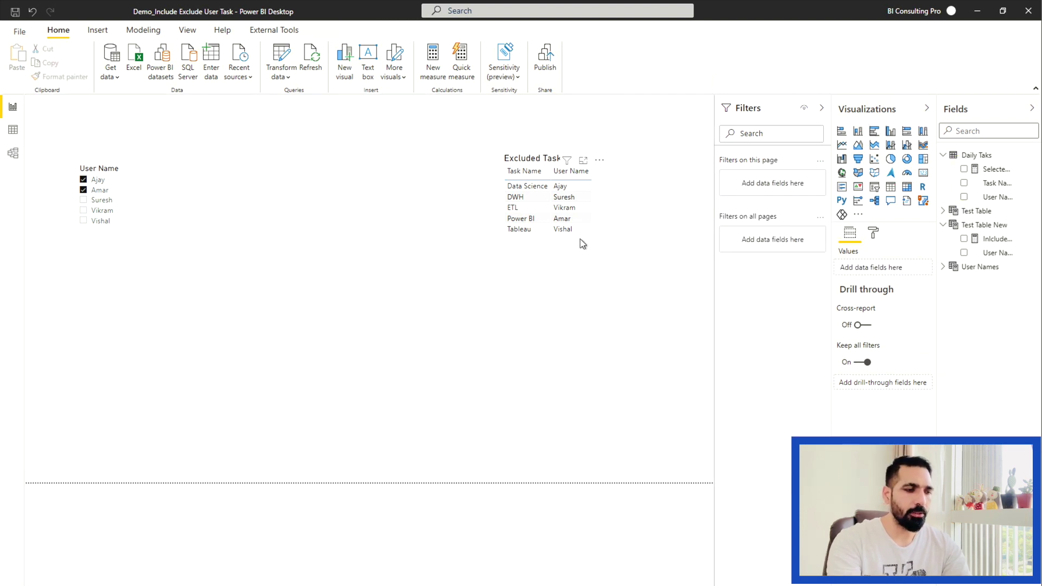
pyautogui.click(582, 242)
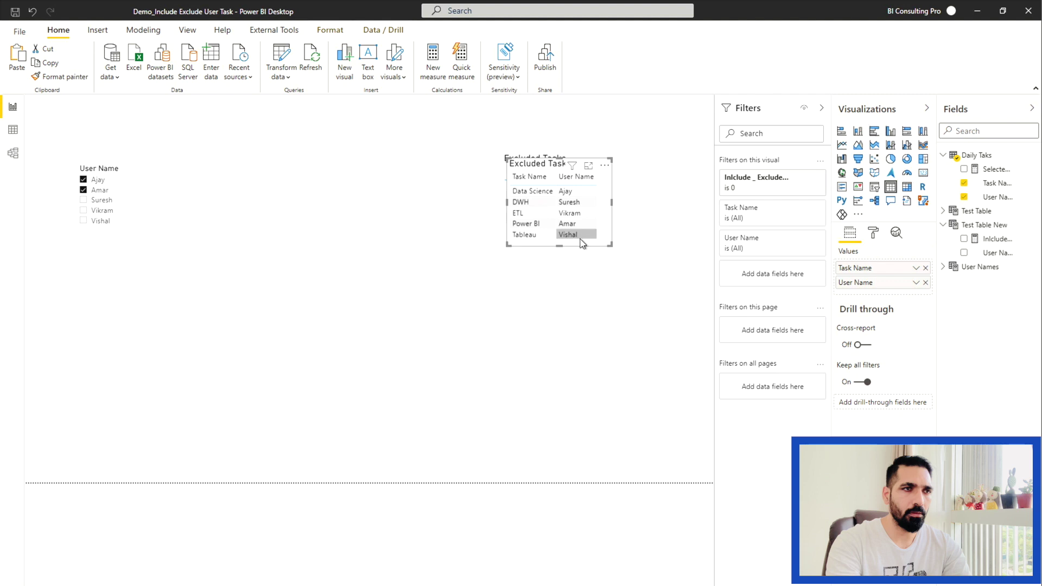
# - Place the copied table left of the original and set its measure filter to 1
pyautogui.moveTo(581, 240); pyautogui.dragTo(370, 239)
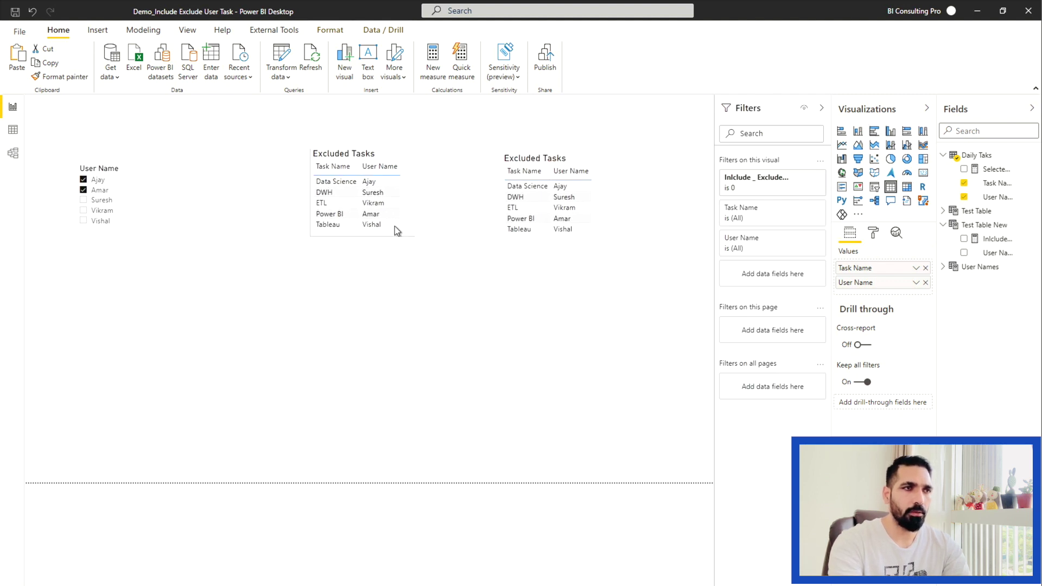
pyautogui.moveTo(395, 227); pyautogui.dragTo(411, 231)
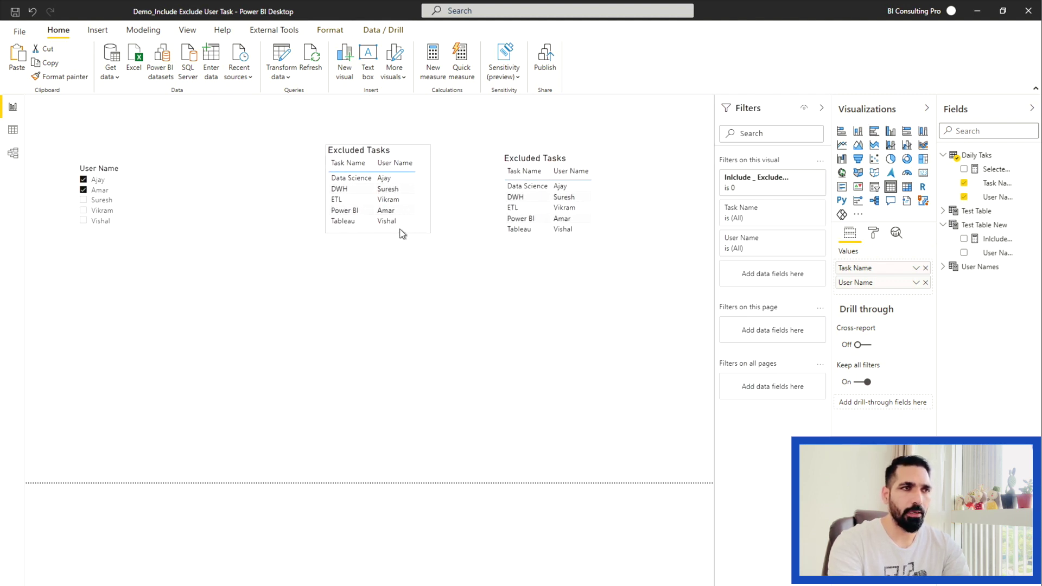
pyautogui.click(774, 193)
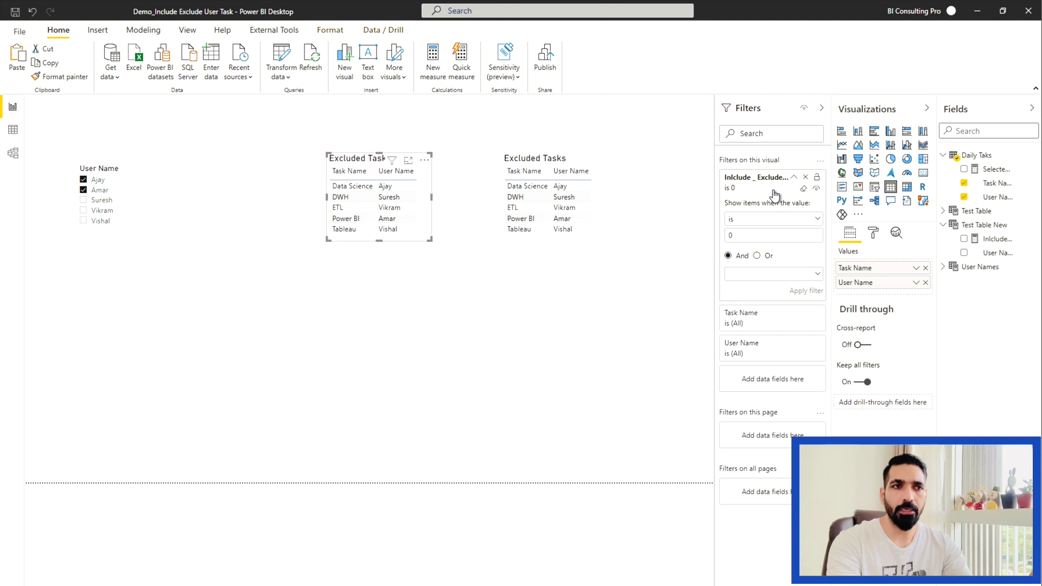
pyautogui.write('1')
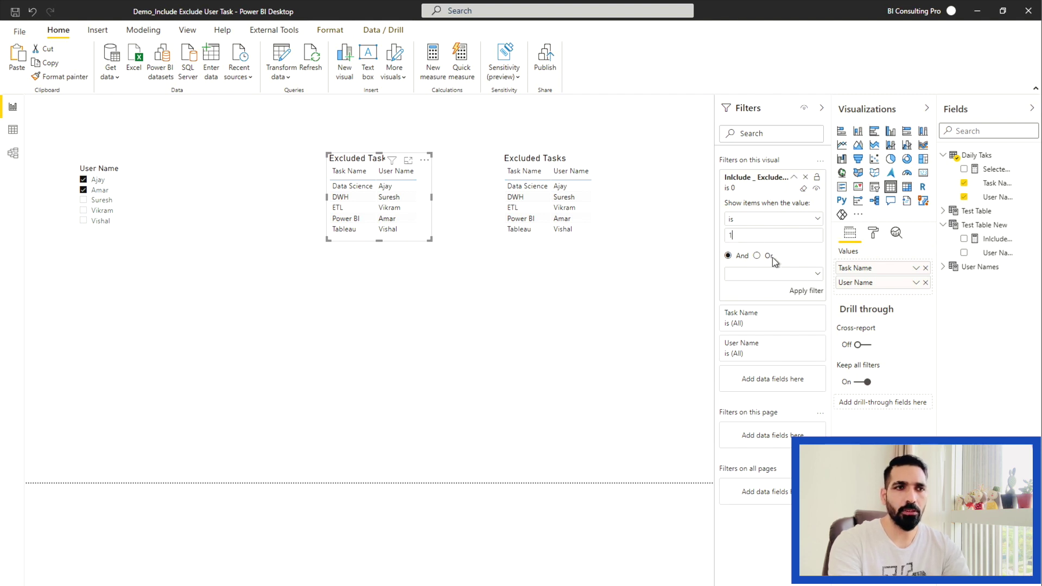
pyautogui.click(795, 293)
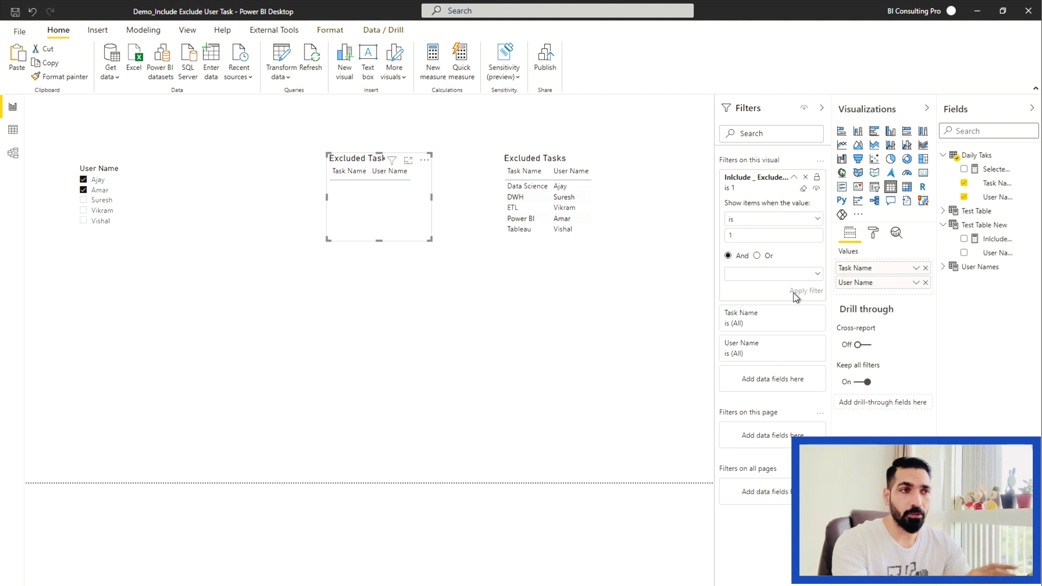
# - Retitle the copied table 'Included Tasks'
pyautogui.click(870, 234)
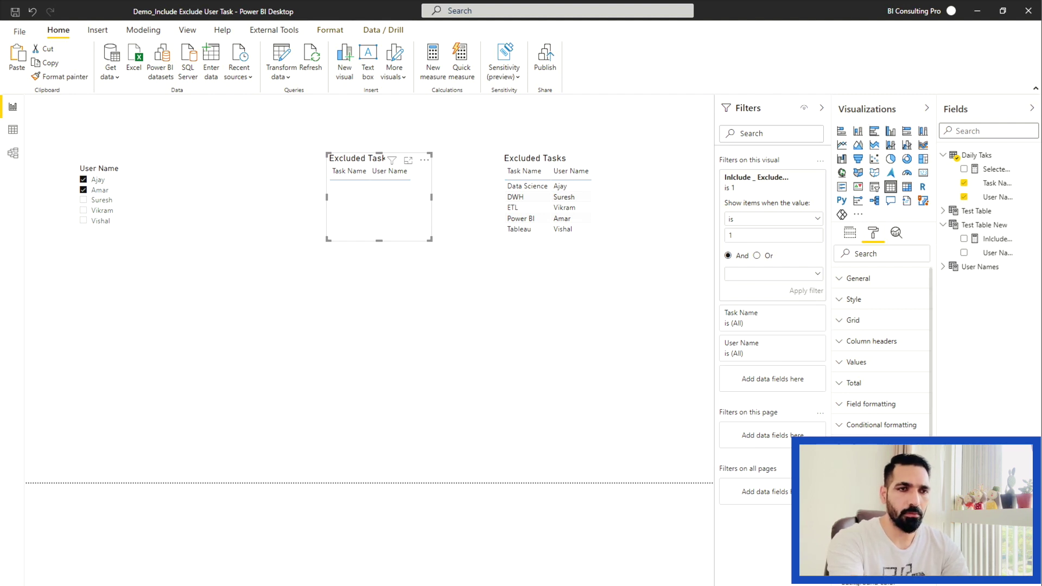
pyautogui.write('In')
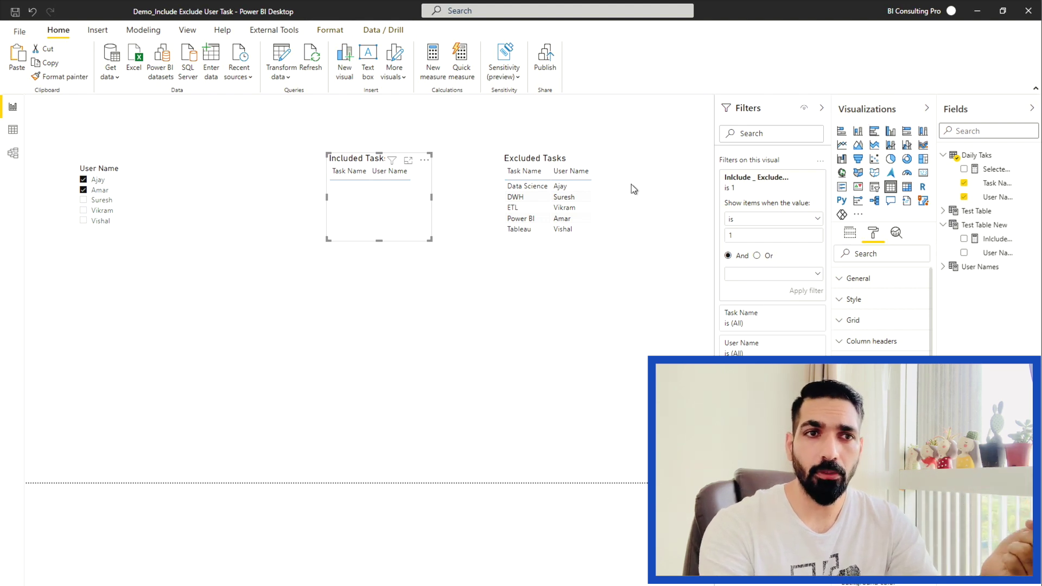
pyautogui.click(984, 240)
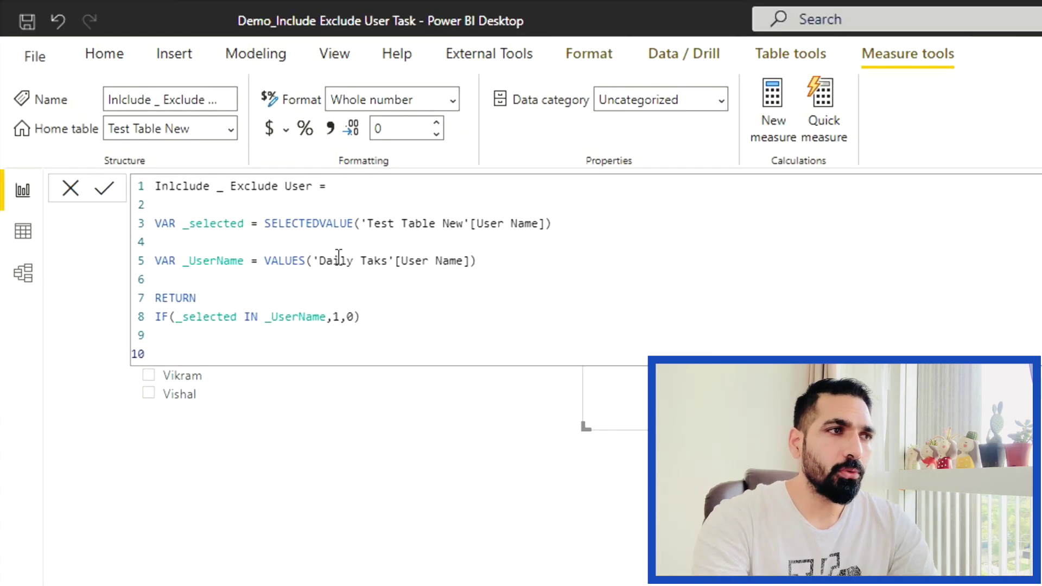
# - Replace SELECTEDVALUE with ALLSELECTED in the measure's _selected variable
pyautogui.doubleClick(314, 216)
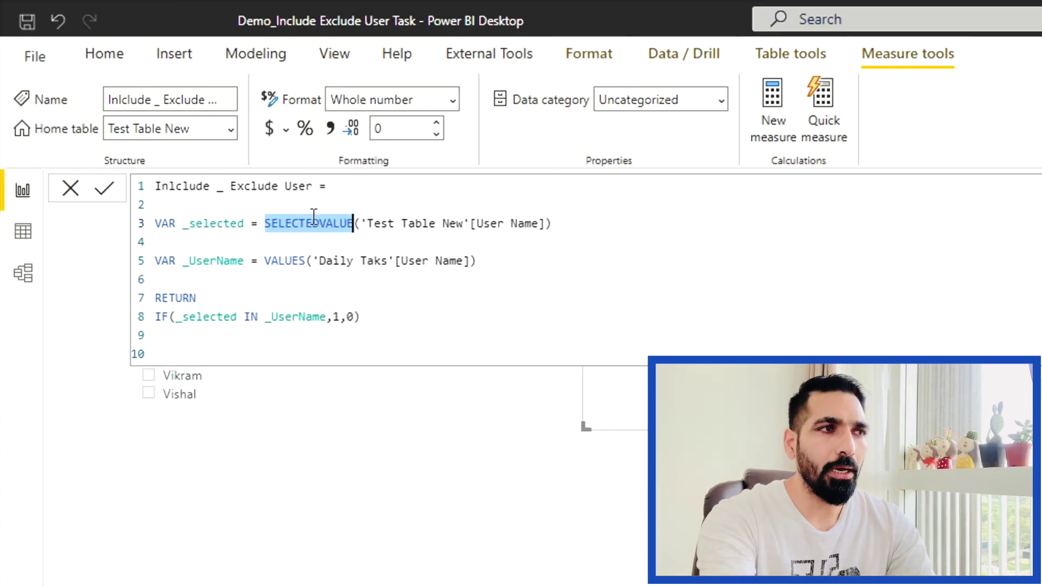
pyautogui.write('ALLSE')
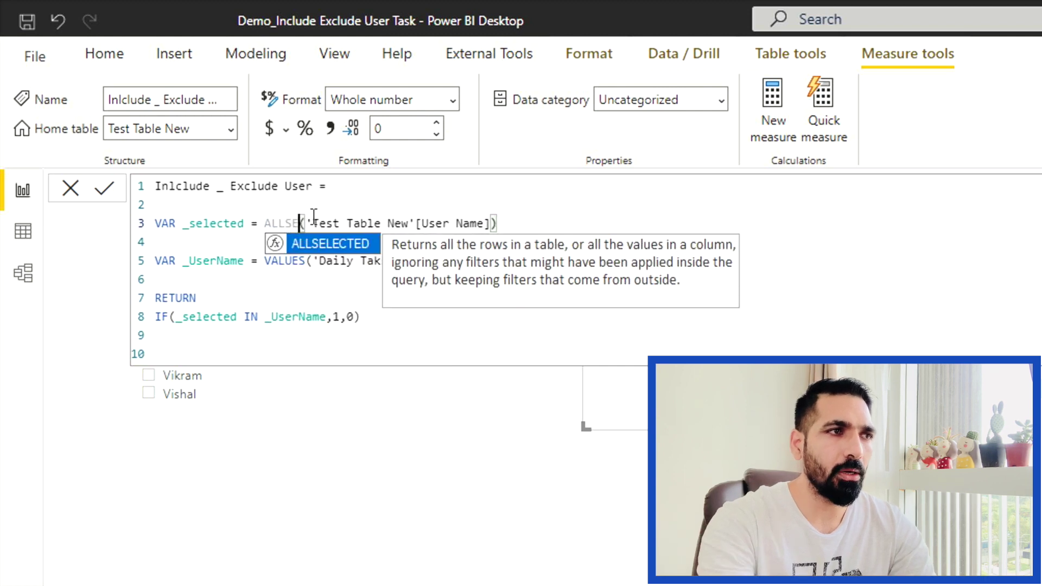
pyautogui.click(320, 241)
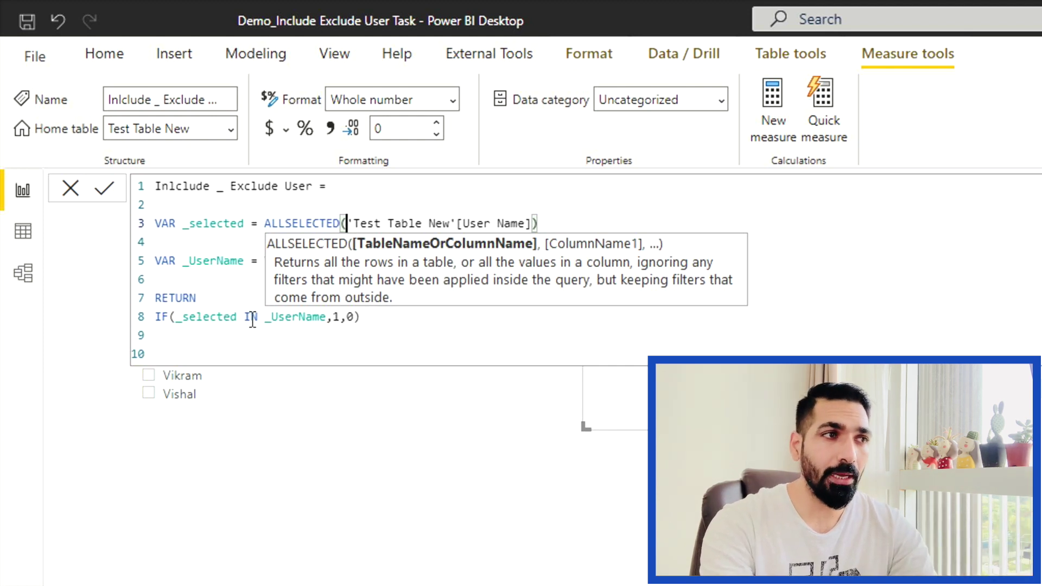
# - Rewrite the IF test as _UserName IN _selected and commit the measure
pyautogui.click(202, 316)
pyautogui.doubleClick(202, 317)
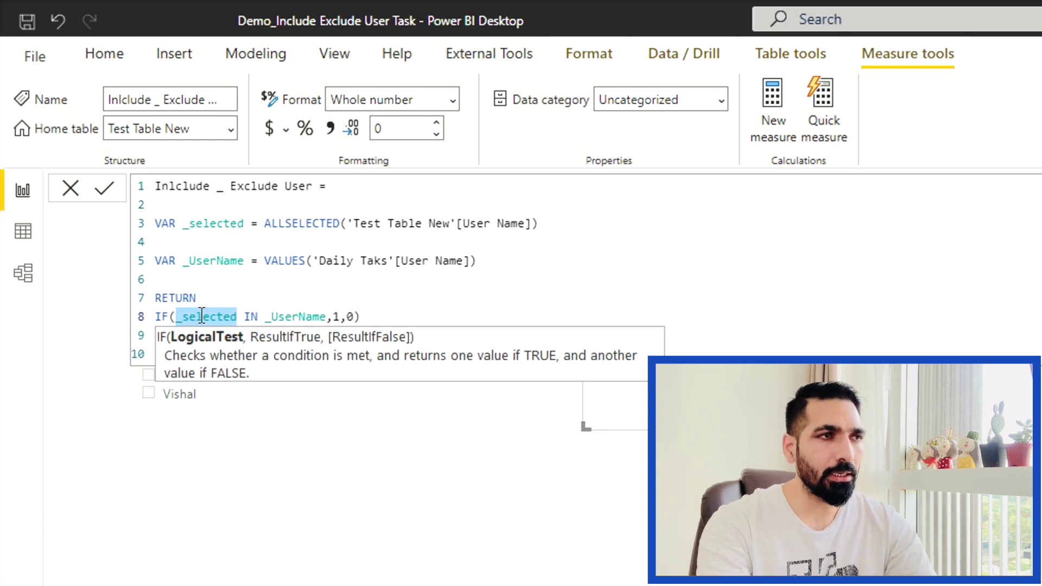
pyautogui.press('BackSpace')
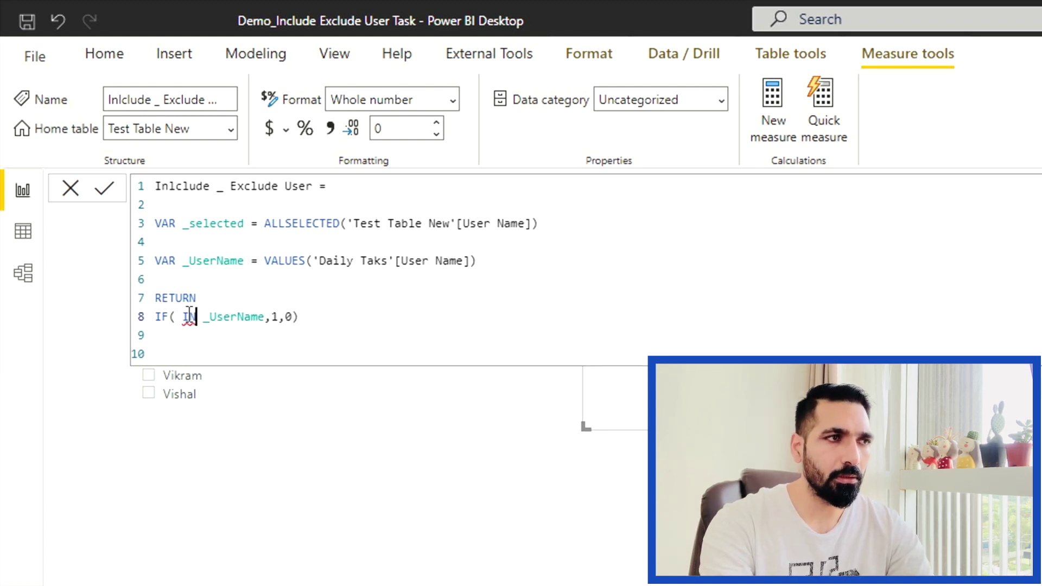
pyautogui.moveTo(197, 317); pyautogui.dragTo(176, 317)
pyautogui.press('BackSpace')
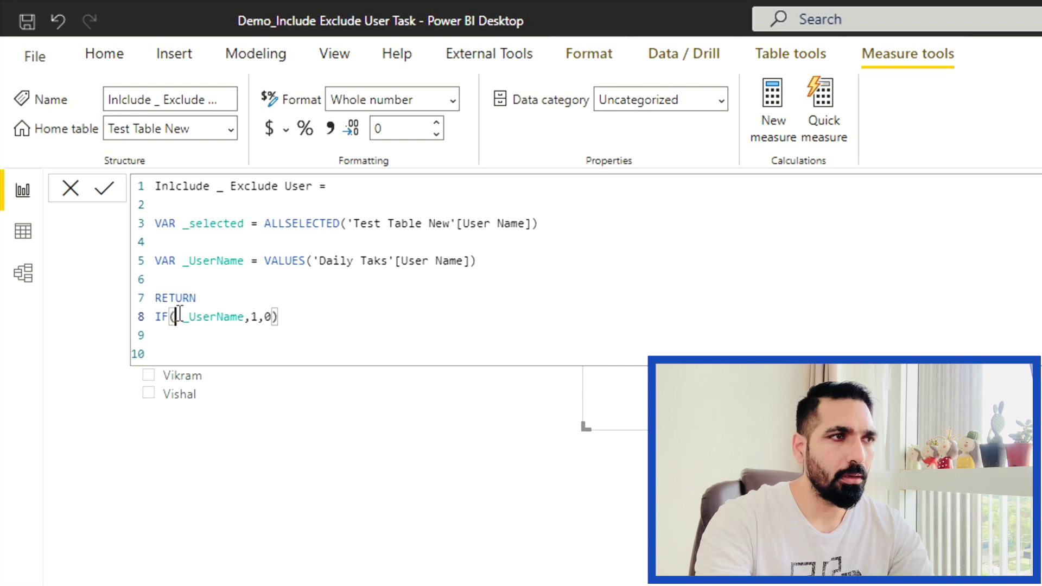
pyautogui.click(247, 317)
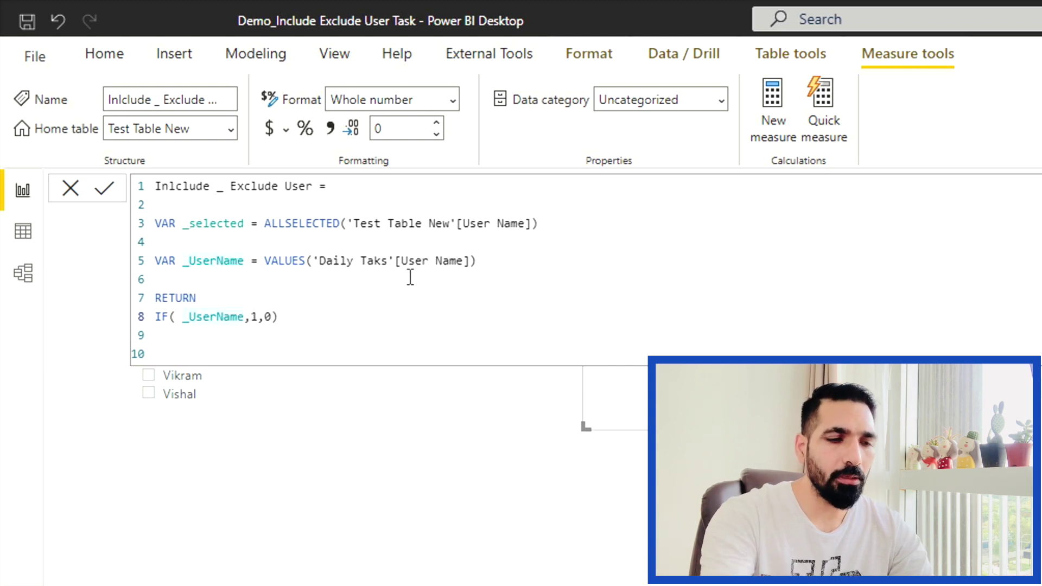
pyautogui.write('IN ')
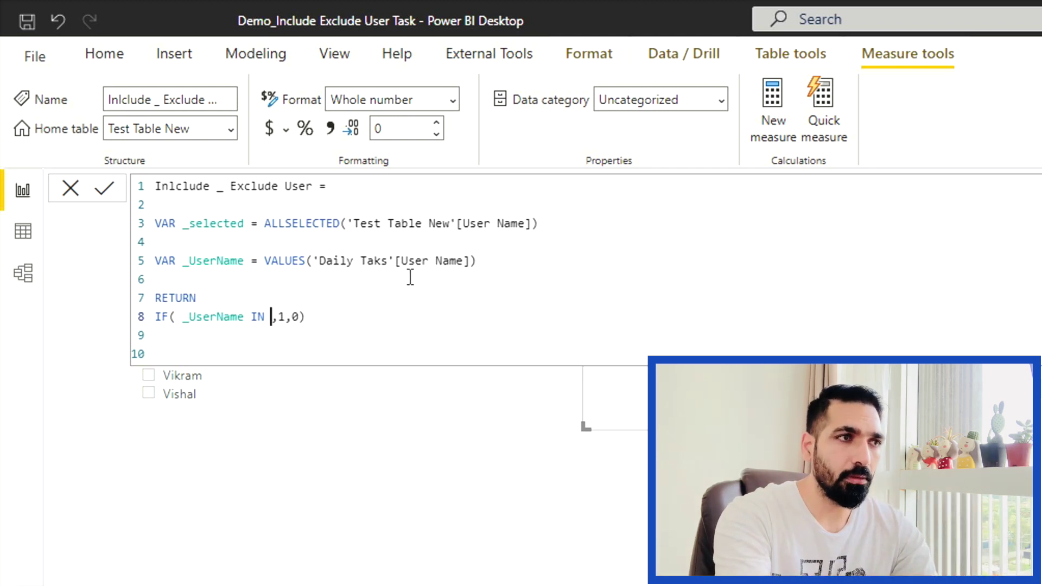
pyautogui.write('_selected')
pyautogui.press('End')
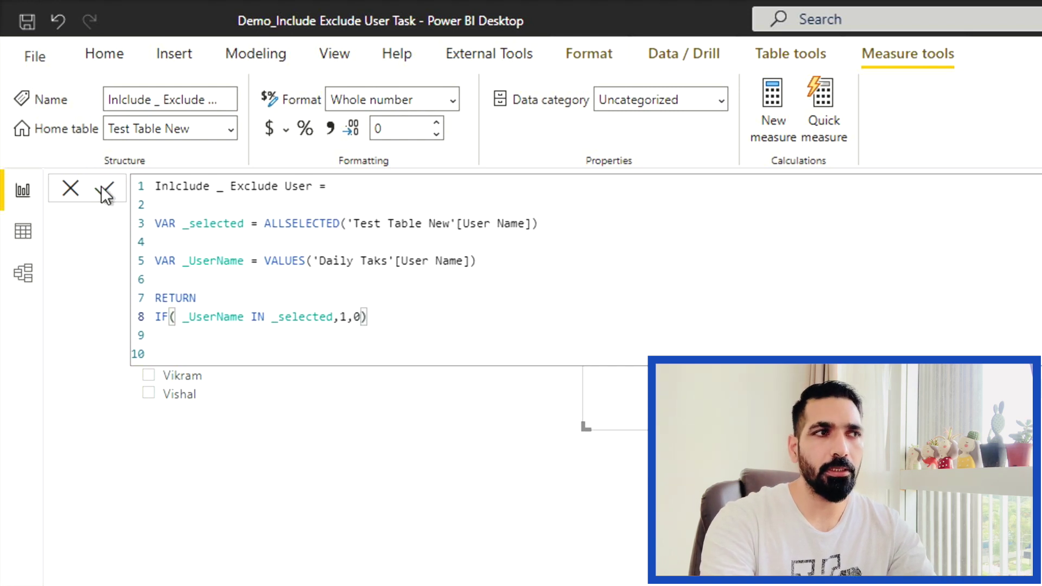
pyautogui.click(102, 188)
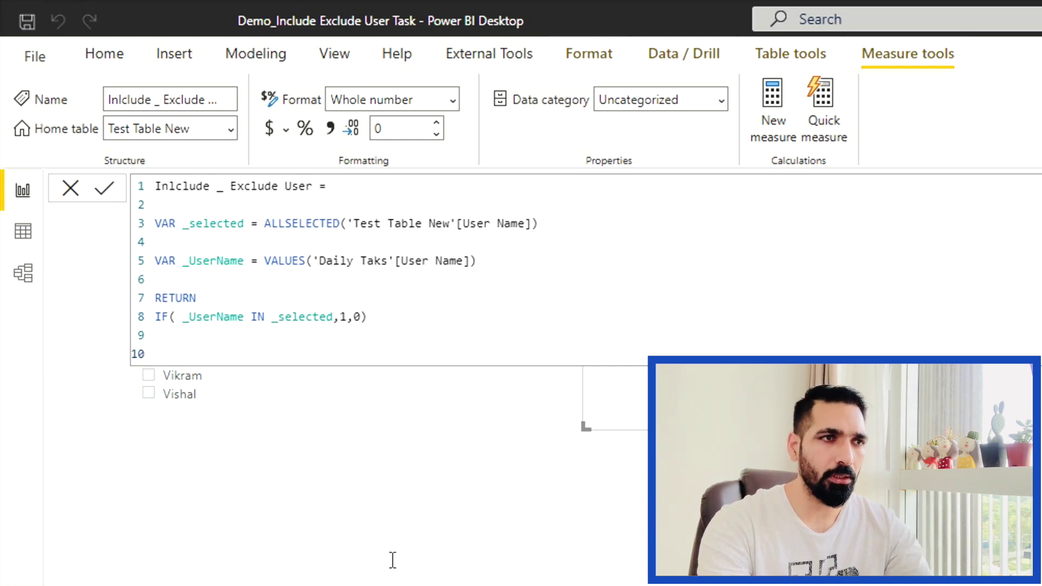
pyautogui.click(411, 565)
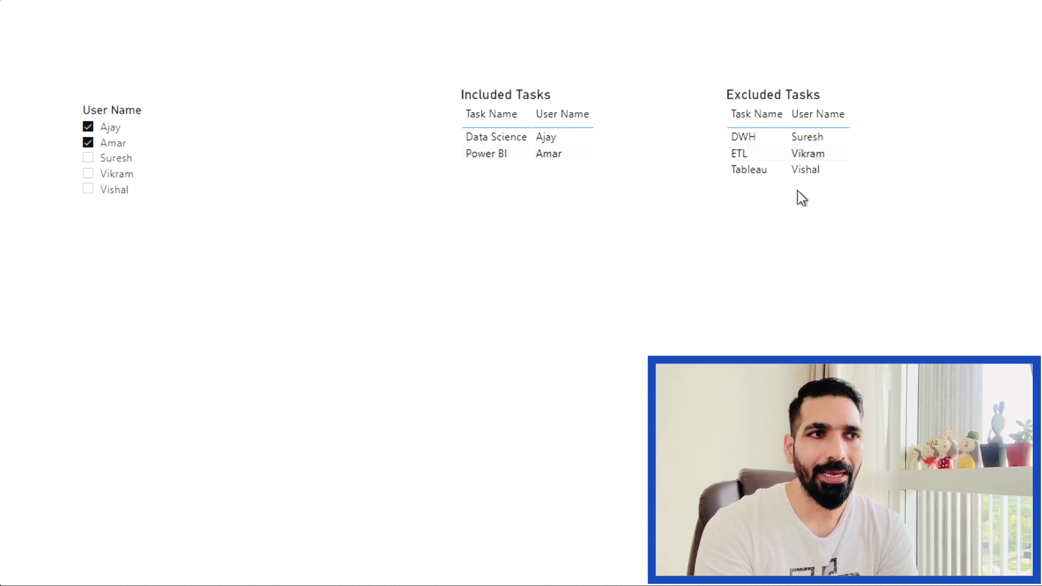
# - Tick Suresh and Vikram in the User Name slicer, leaving only Vishal's Tableau task excluded
pyautogui.click(88, 159)
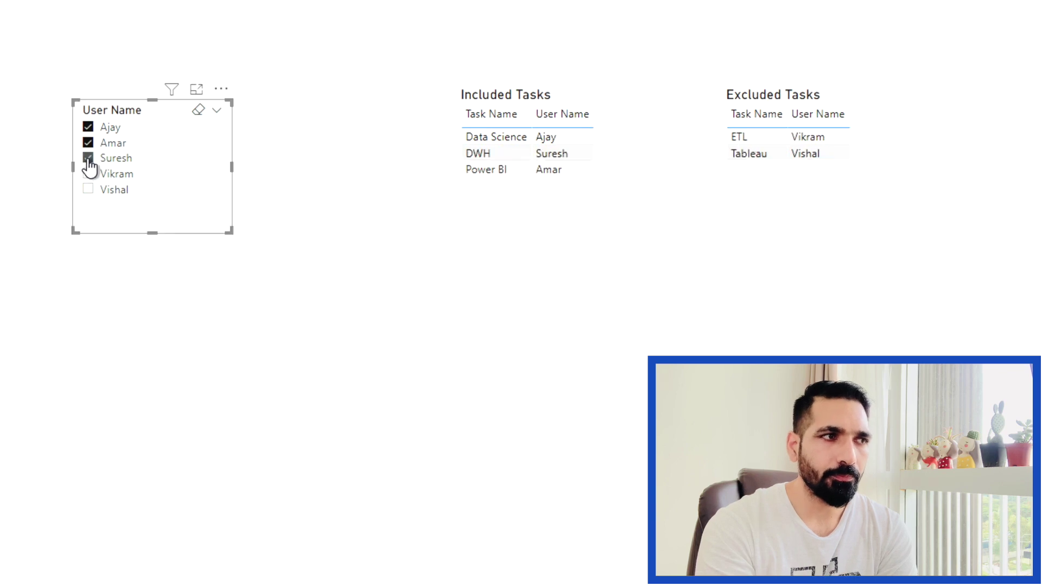
pyautogui.click(88, 159)
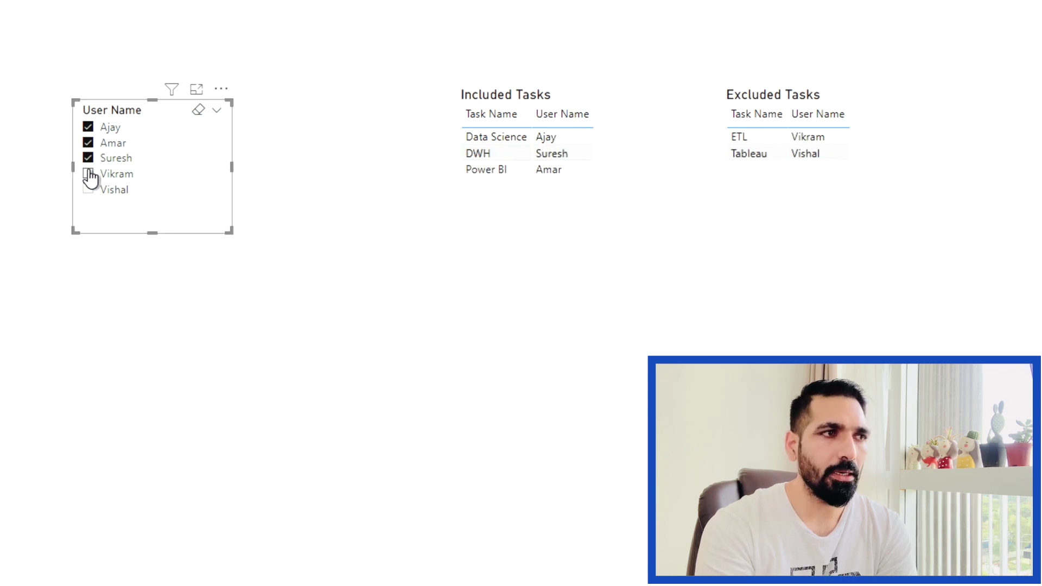
pyautogui.click(89, 175)
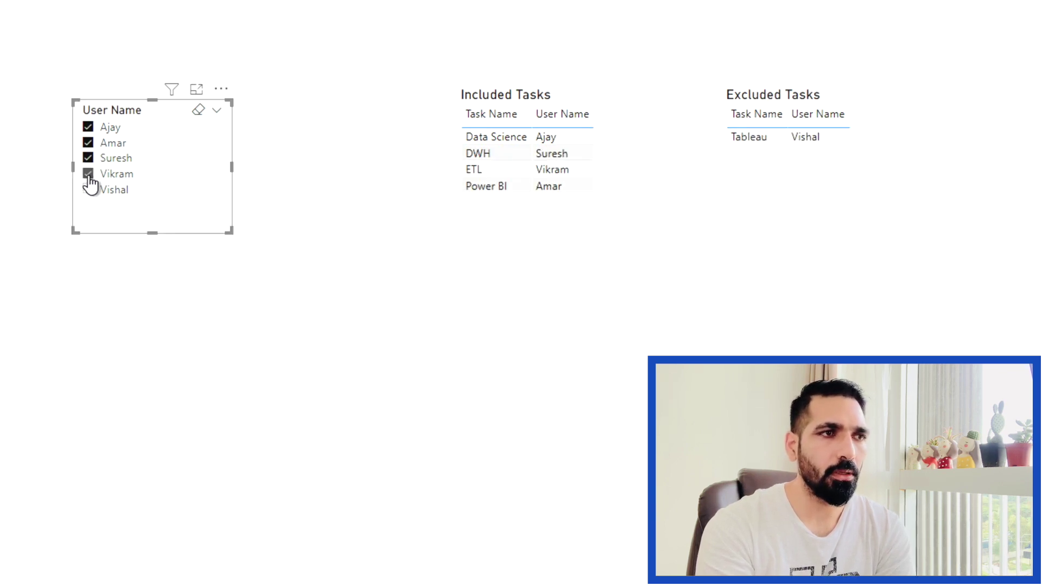